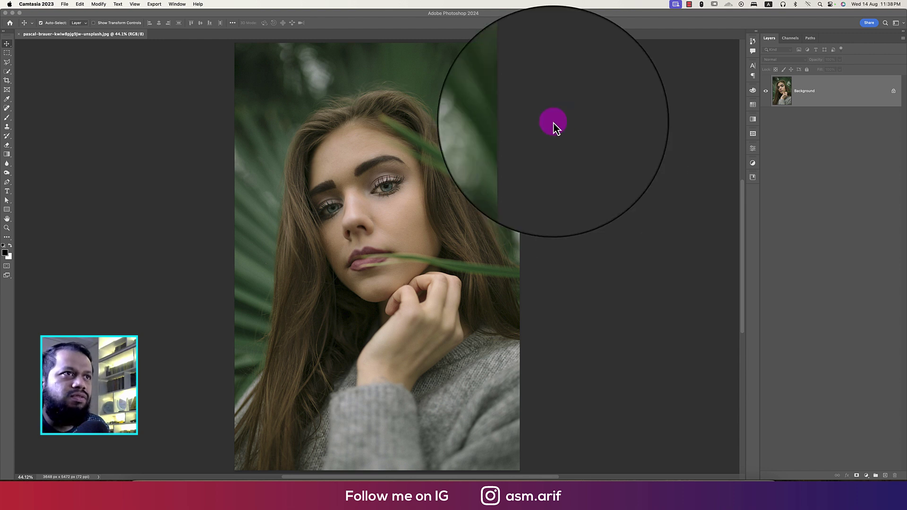
# Switch to Photoshop with the pascal-brauer palm-leaf portrait open as the Background layer.
pyautogui.click(422, 180)
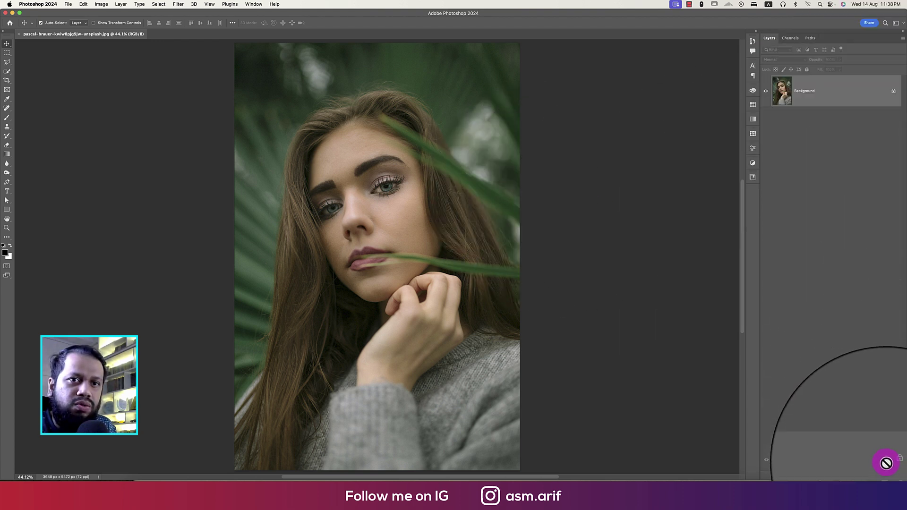
# Duplicate the Background layer and open the copy in an enlarged Camera Raw Filter window.
pyautogui.press('super+j')
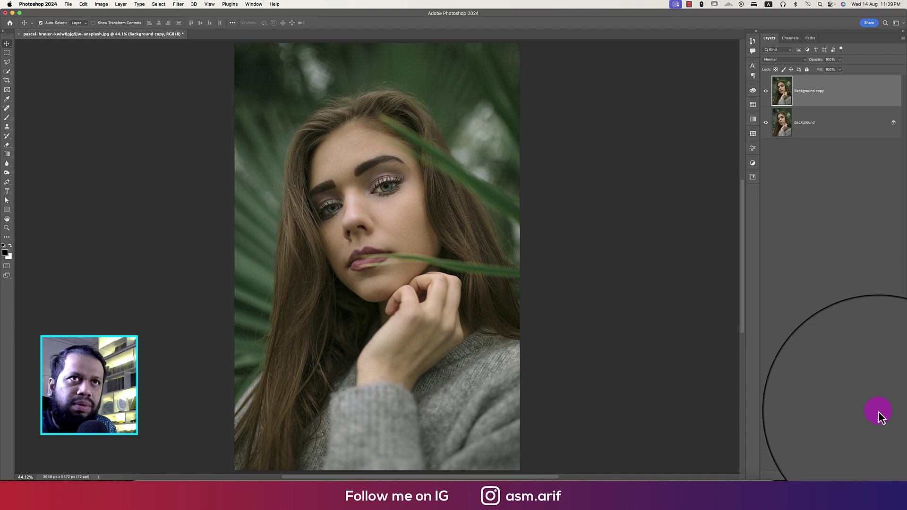
pyautogui.click(175, 4)
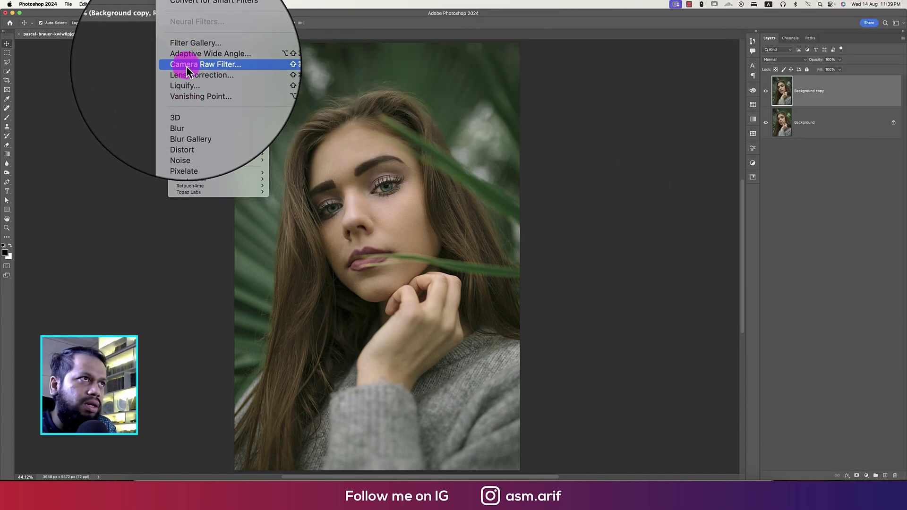
pyautogui.click(187, 69)
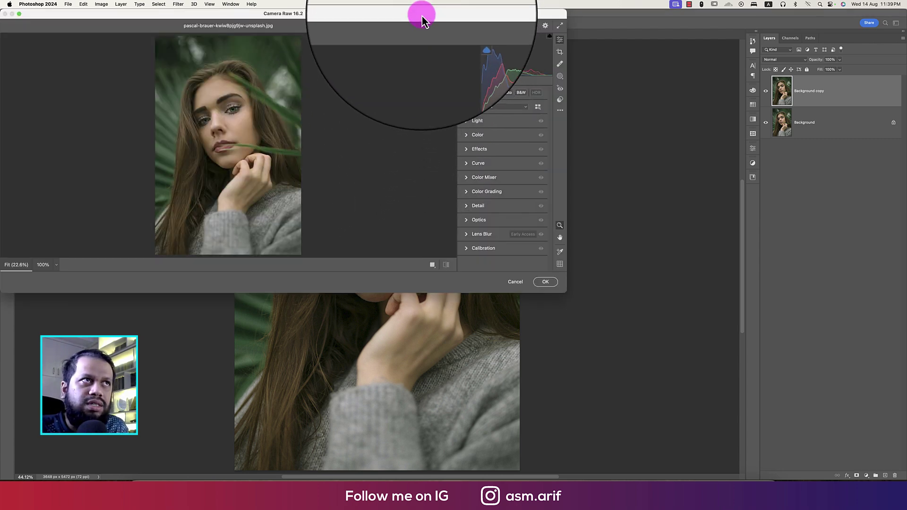
pyautogui.doubleClick(422, 19)
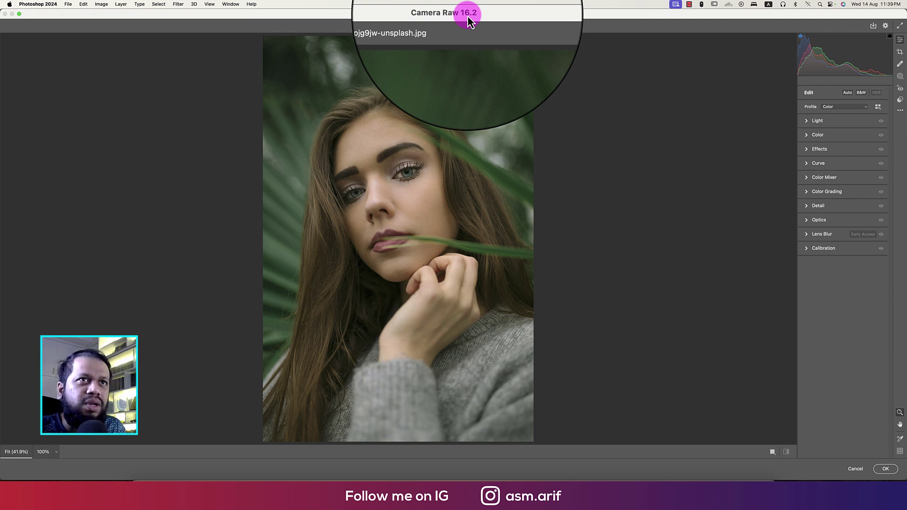
# Toggle the Light panel, then expand the Color panel showing As Shot white balance.
pyautogui.click(807, 121)
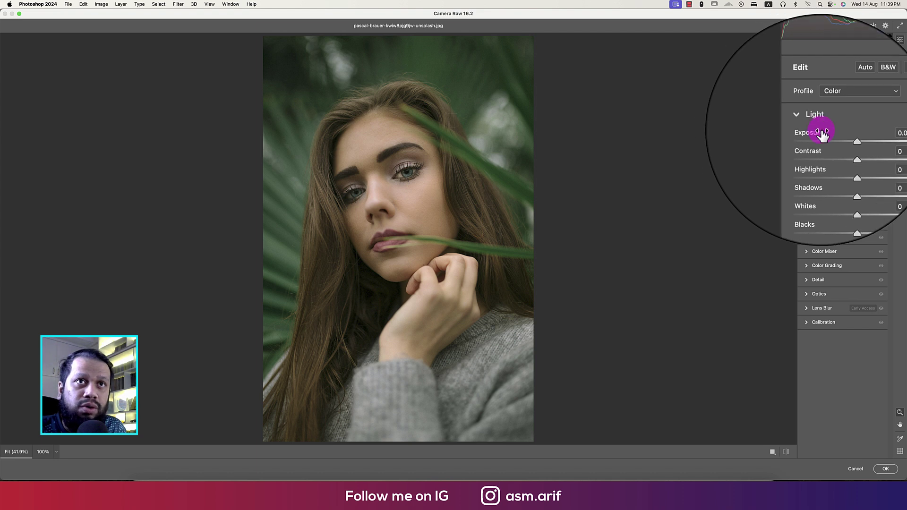
pyautogui.click(808, 121)
pyautogui.click(807, 122)
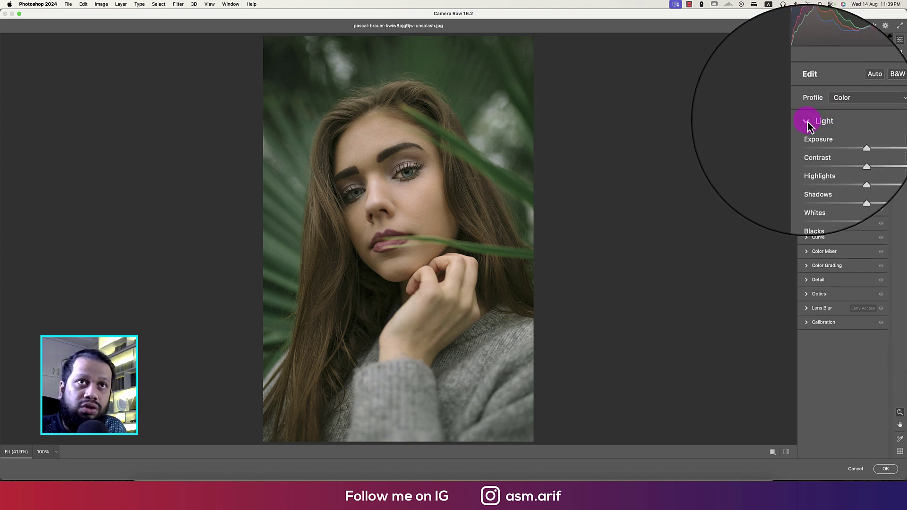
pyautogui.click(807, 122)
pyautogui.click(807, 122)
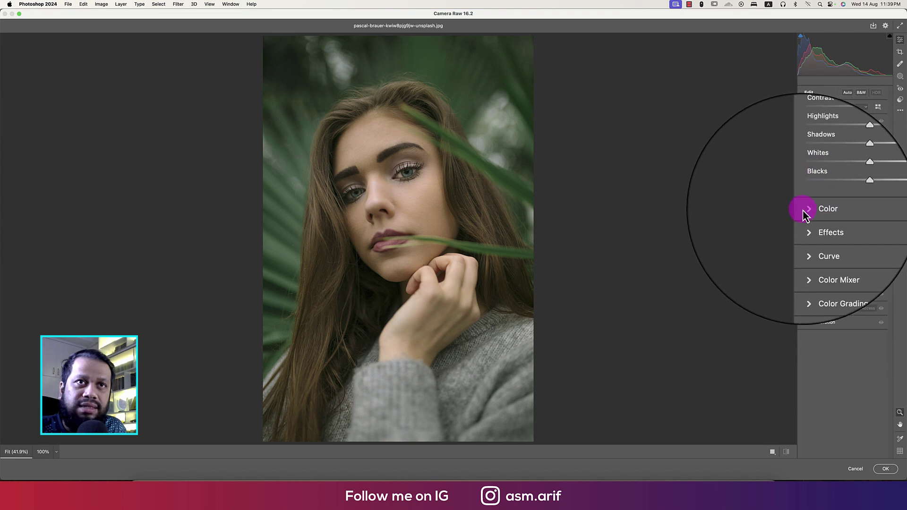
pyautogui.click(807, 120)
pyautogui.click(806, 136)
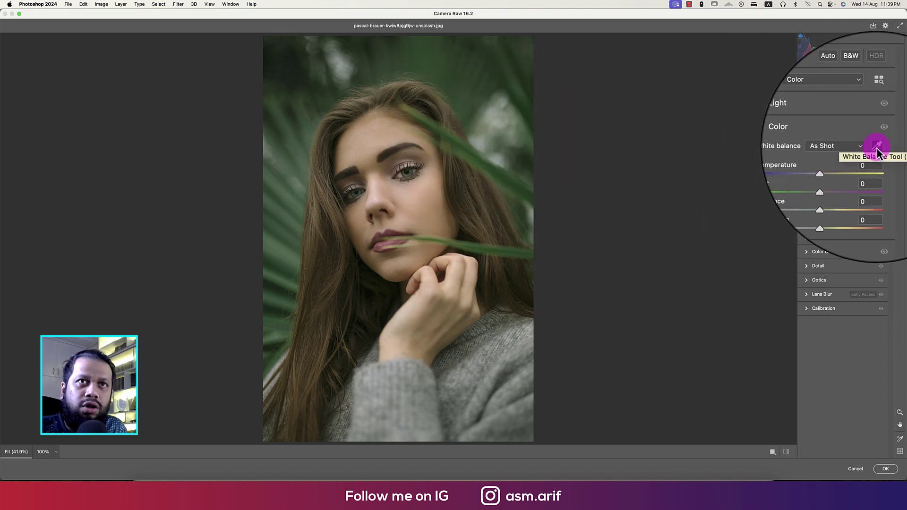
# Sample the eye's white for a Custom white balance and expand the Effects panel.
pyautogui.click(877, 147)
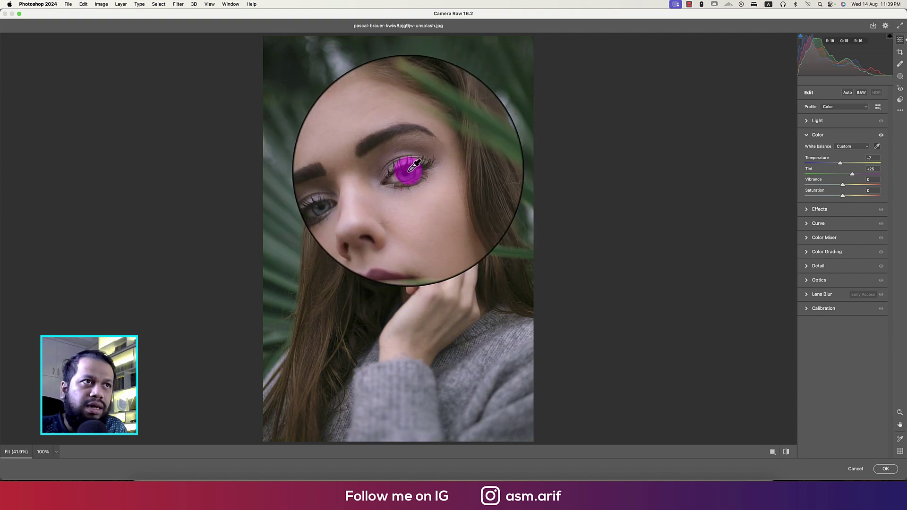
pyautogui.click(414, 171)
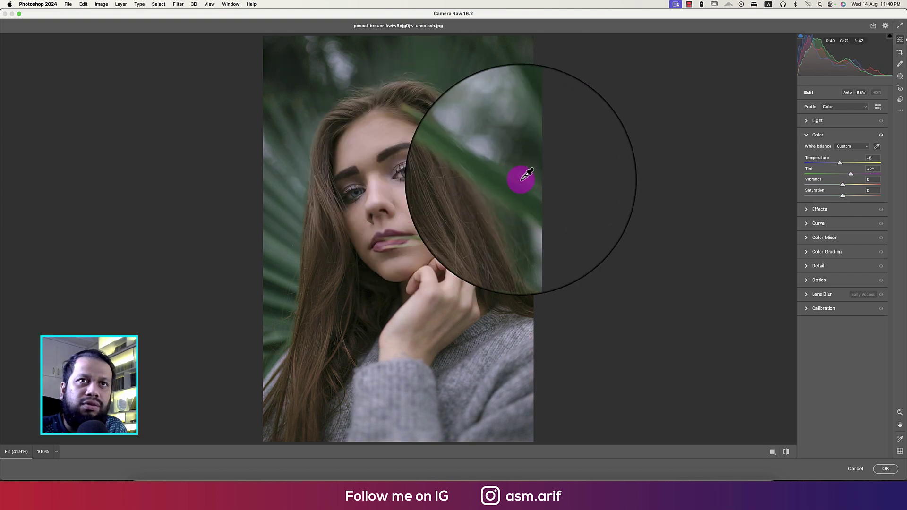
pyautogui.click(811, 141)
pyautogui.click(807, 150)
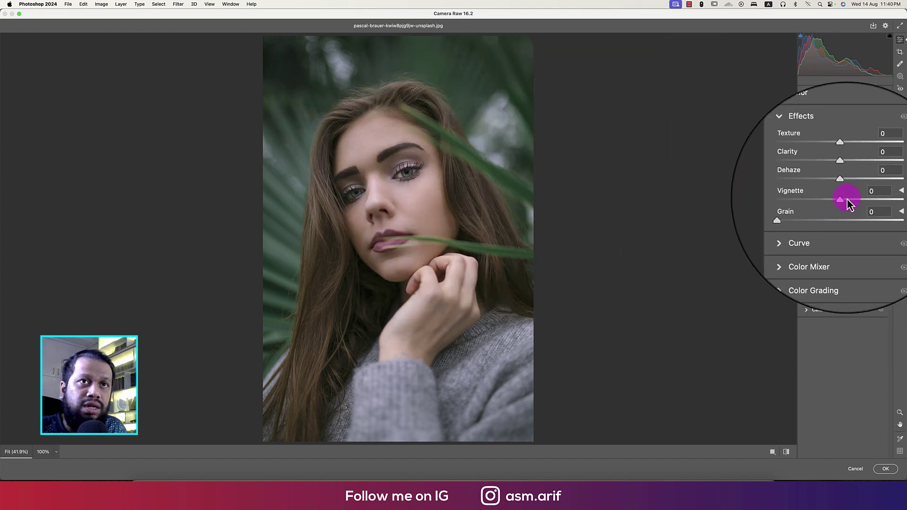
# Check the Grain amount field and collapse the Effects panel.
pyautogui.click(869, 208)
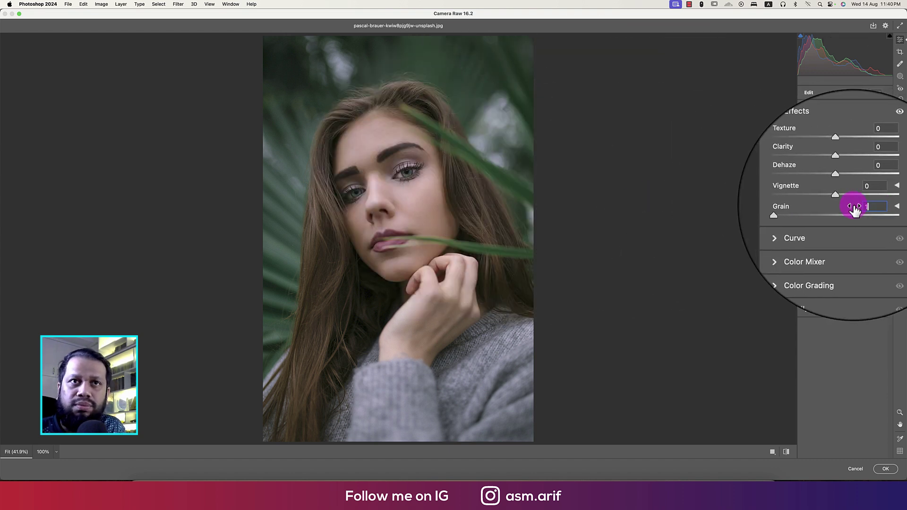
pyautogui.scroll(3, 820, 166)
pyautogui.click(810, 146)
# Expand Curve, try its targeted tool on RGB, green and blue channels, then pick Color Mixer.
pyautogui.click(808, 165)
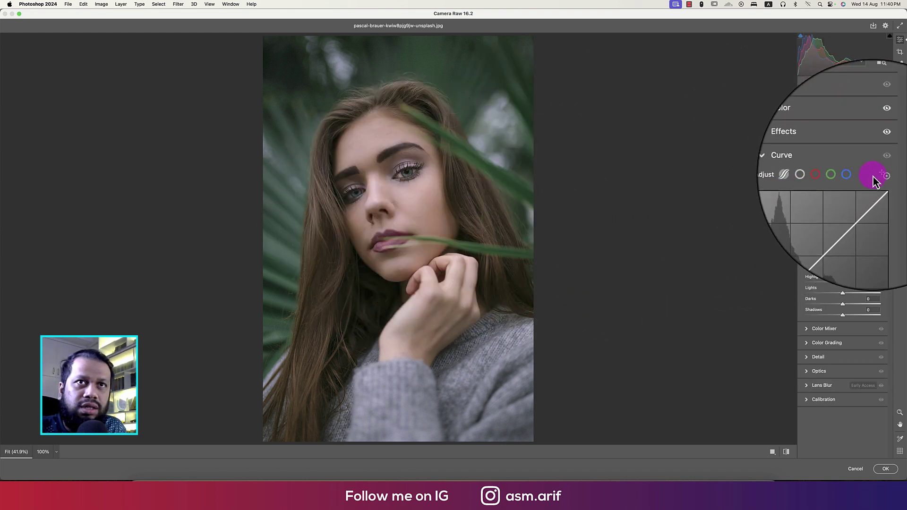
pyautogui.click(880, 175)
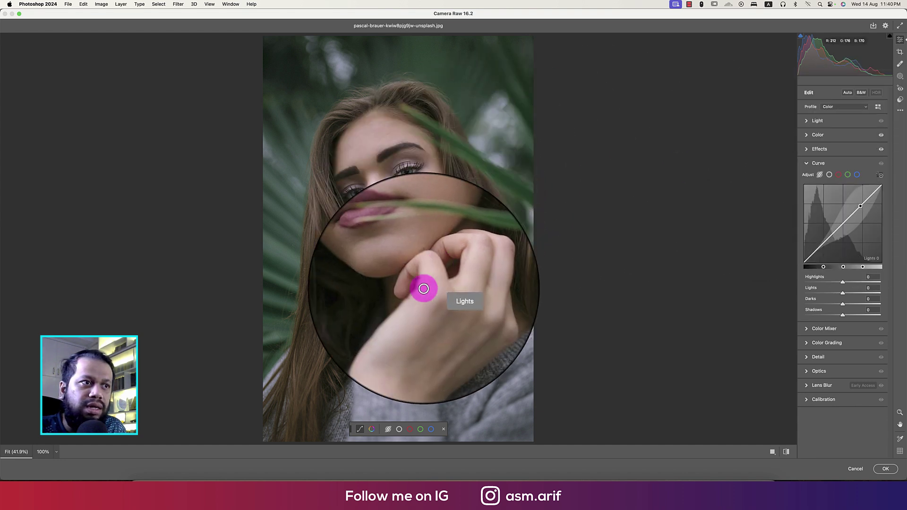
pyautogui.click(431, 430)
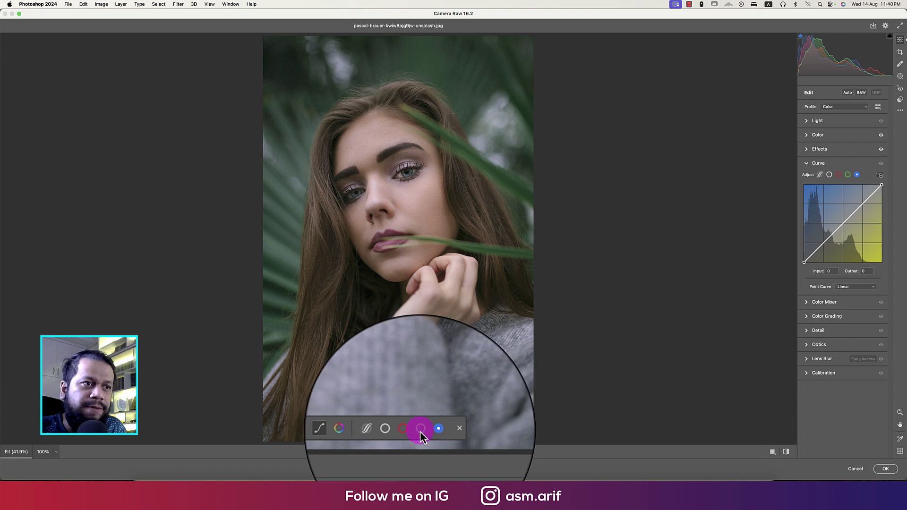
pyautogui.click(420, 433)
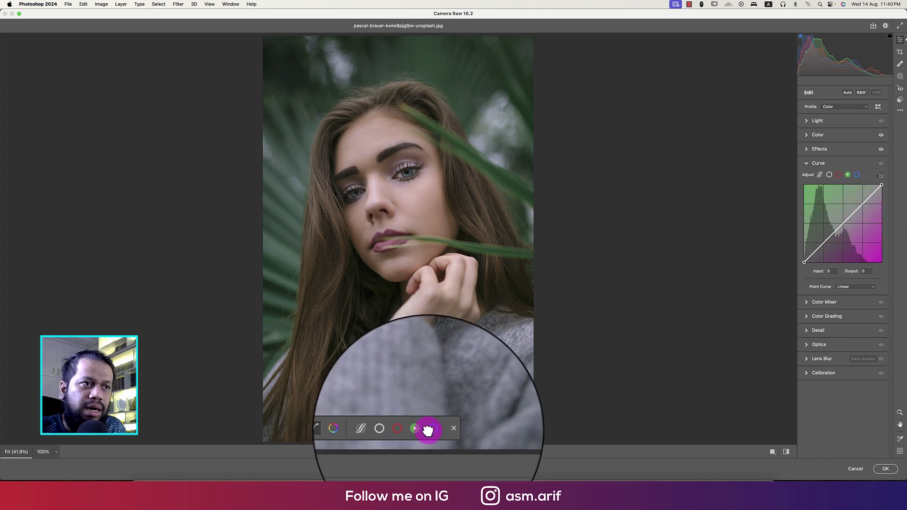
pyautogui.click(428, 431)
pyautogui.click(419, 433)
pyautogui.click(429, 433)
pyautogui.click(386, 429)
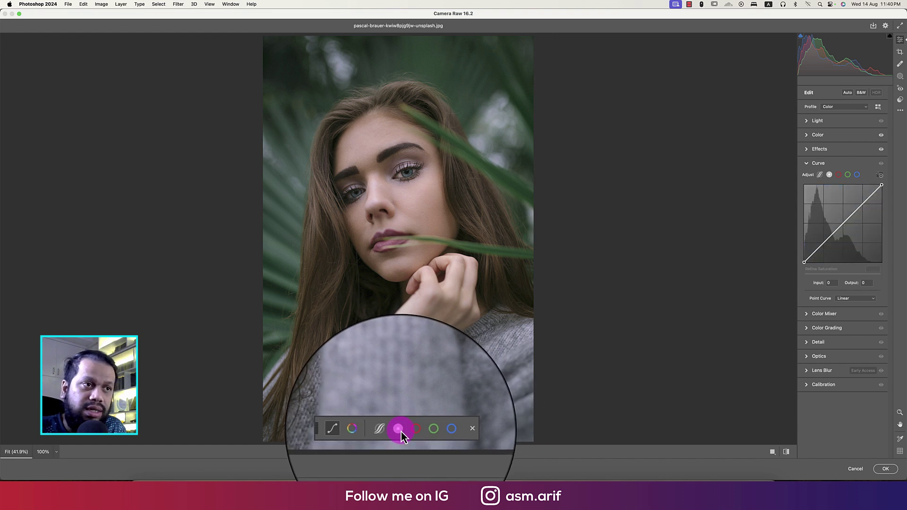
pyautogui.click(374, 430)
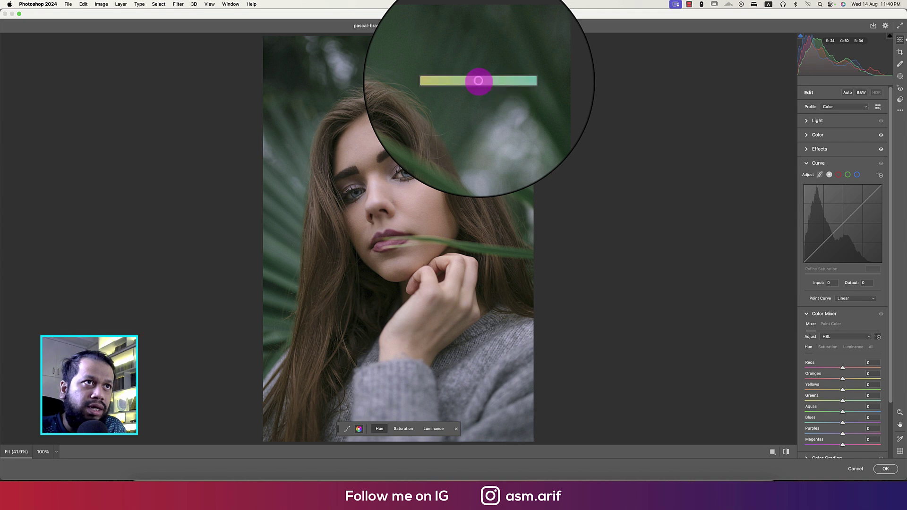
# Shift the foliage hue, cut Greens/Aquas saturation to -65/-60, and mute Reds -14, Oranges -19.
pyautogui.moveTo(463, 83); pyautogui.dragTo(489, 79)
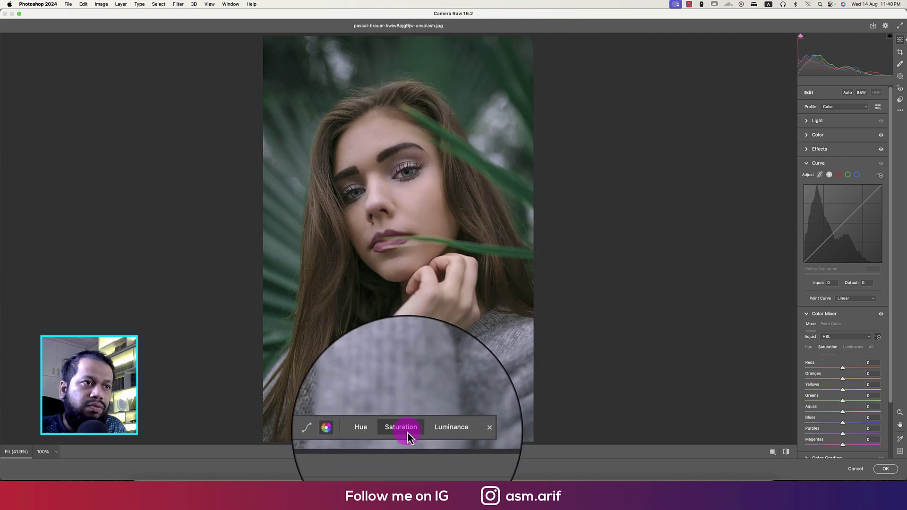
pyautogui.moveTo(470, 81); pyautogui.dragTo(468, 74)
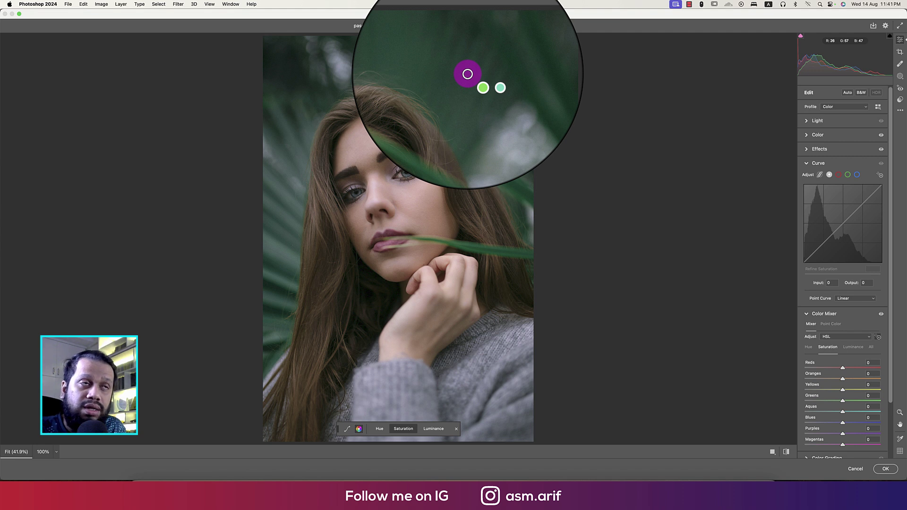
pyautogui.moveTo(468, 74); pyautogui.dragTo(453, 74)
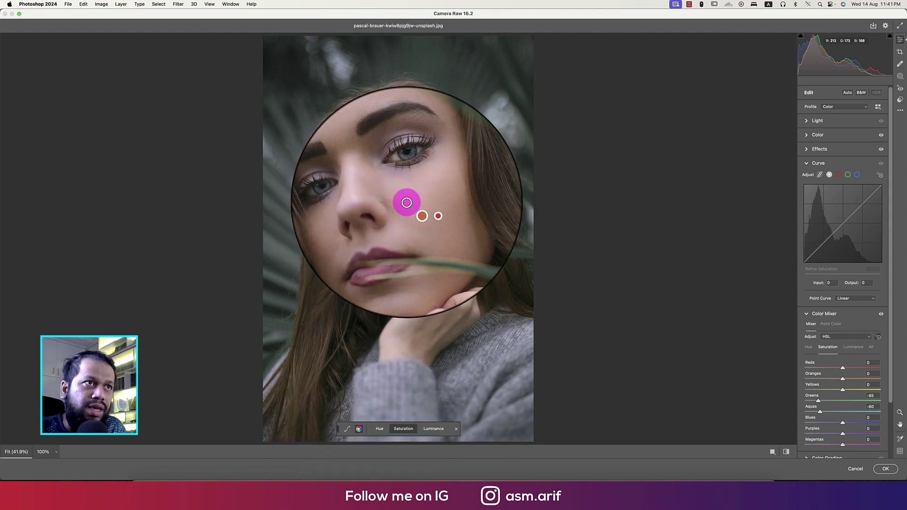
pyautogui.moveTo(406, 203); pyautogui.dragTo(399, 202)
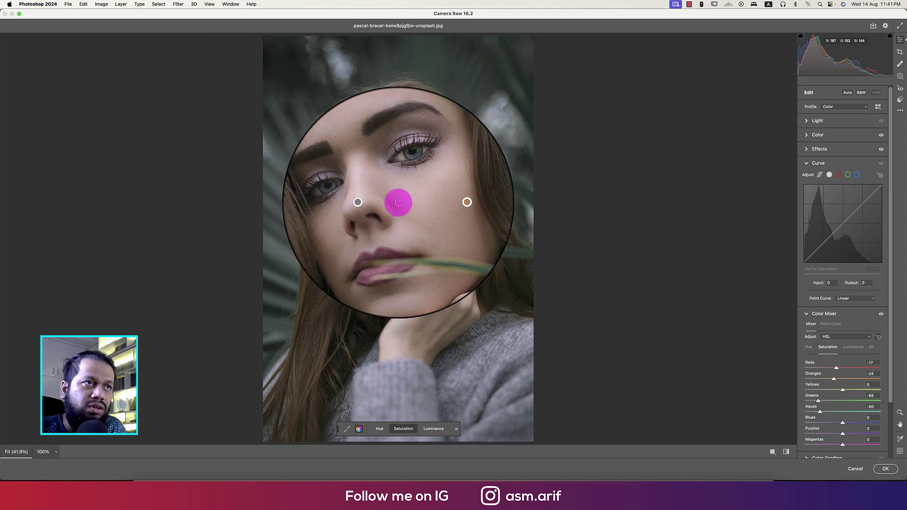
# Brighten the eyes, drop Greens and Aquas luminance to -100, and ease their saturation to -3 and -23.
pyautogui.click(380, 428)
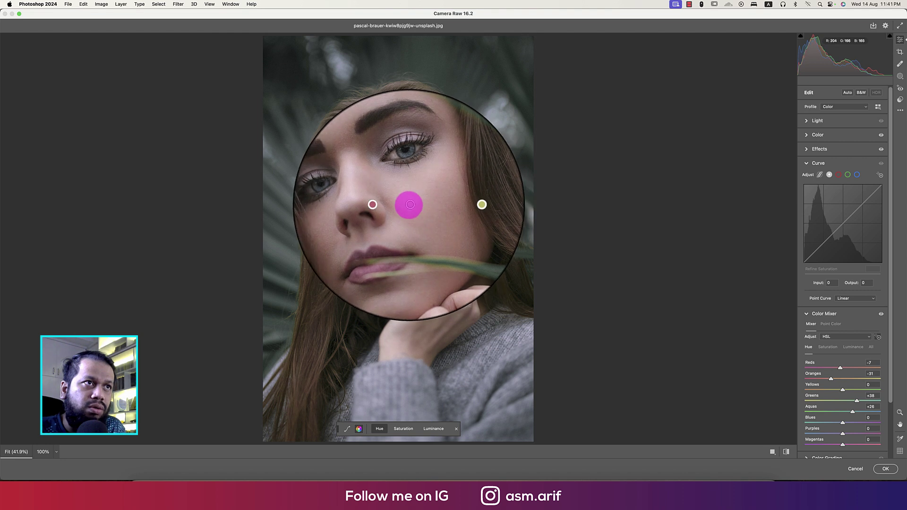
pyautogui.click(433, 429)
pyautogui.moveTo(422, 202); pyautogui.dragTo(422, 202)
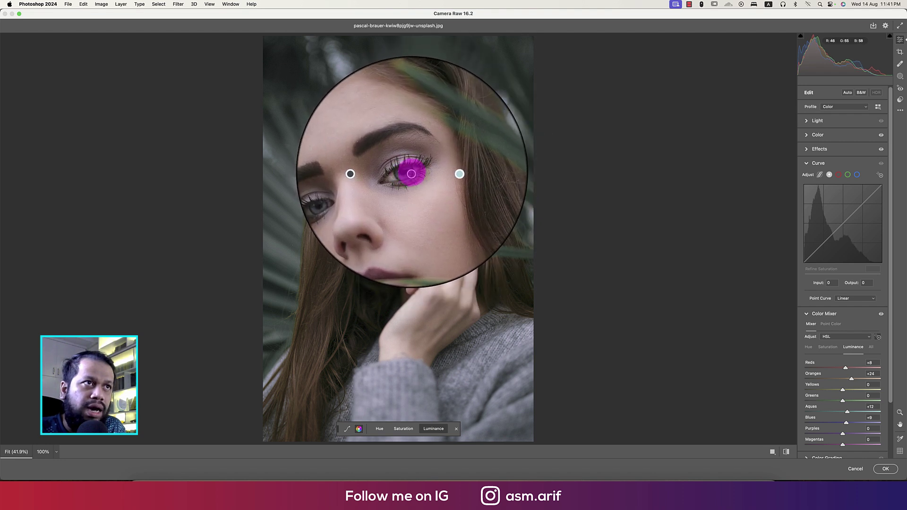
pyautogui.moveTo(412, 174)
pyautogui.mouseDown()
pyautogui.moveTo(445, 173)
pyautogui.moveTo(418, 176)
pyautogui.mouseUp()
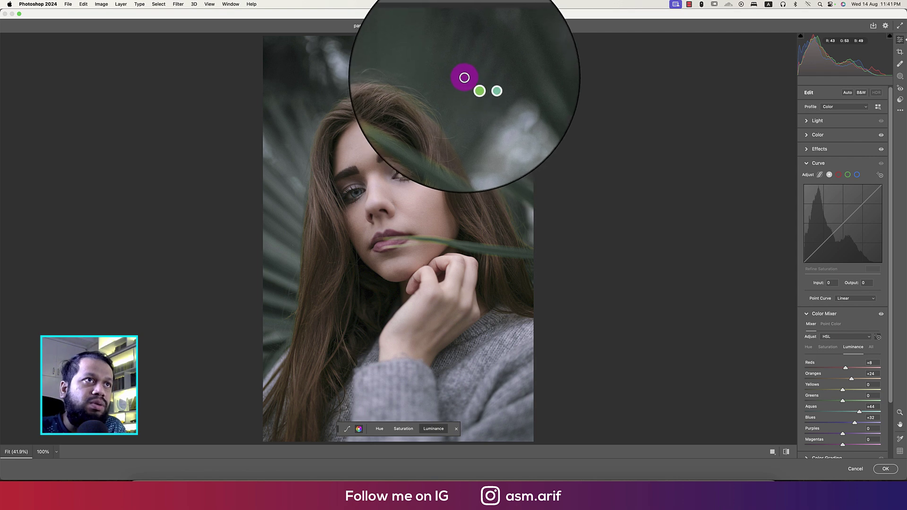
pyautogui.moveTo(465, 77); pyautogui.dragTo(396, 77)
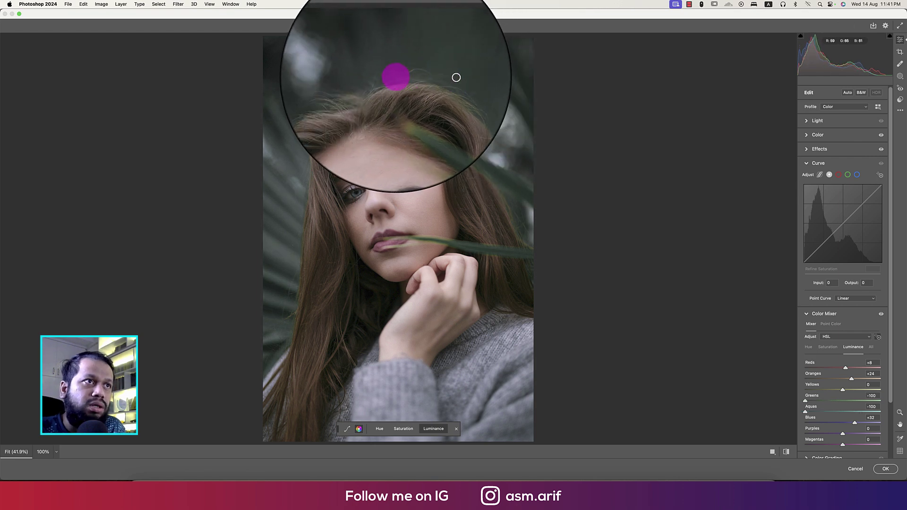
pyautogui.click(404, 430)
pyautogui.moveTo(456, 101); pyautogui.dragTo(479, 105)
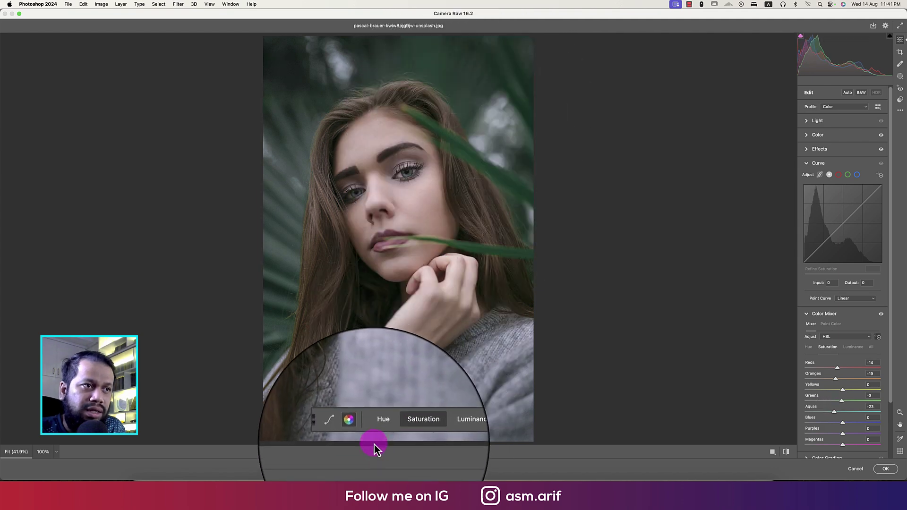
# Collapse Curve and Color Mixer, then set Exposure -0.35, Contrast +17, Highlights -5, Shadows +20, Blacks -16.
pyautogui.click(806, 163)
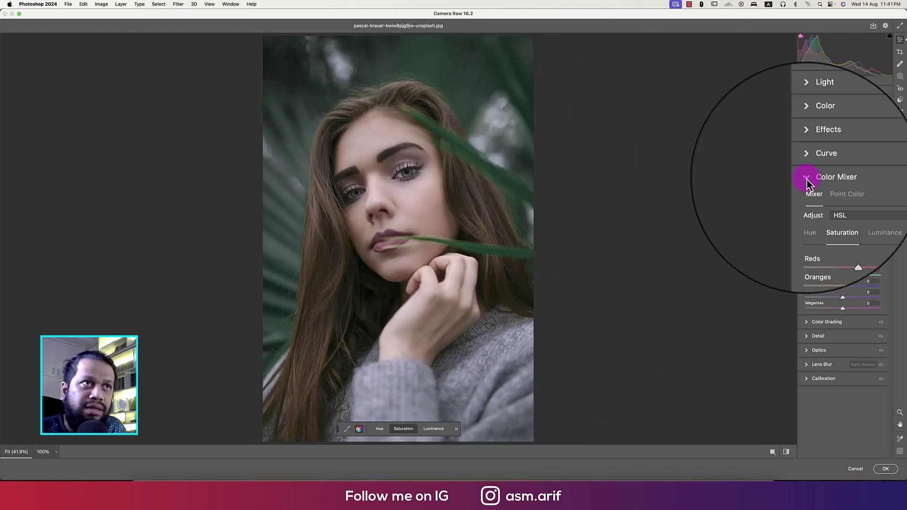
pyautogui.click(808, 182)
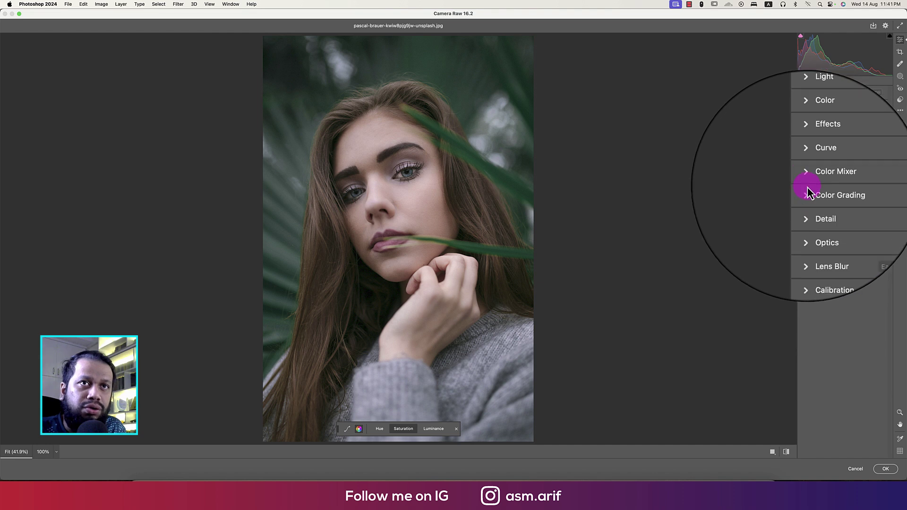
pyautogui.scroll(3, 807, 142)
pyautogui.click(807, 124)
pyautogui.moveTo(845, 138); pyautogui.dragTo(840, 139)
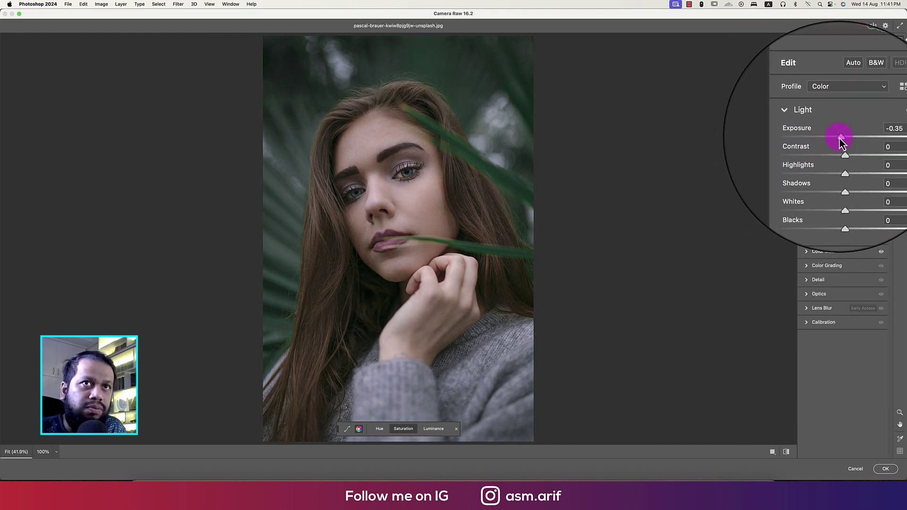
pyautogui.moveTo(846, 151)
pyautogui.mouseDown()
pyautogui.moveTo(851, 171)
pyautogui.moveTo(841, 159)
pyautogui.mouseUp()
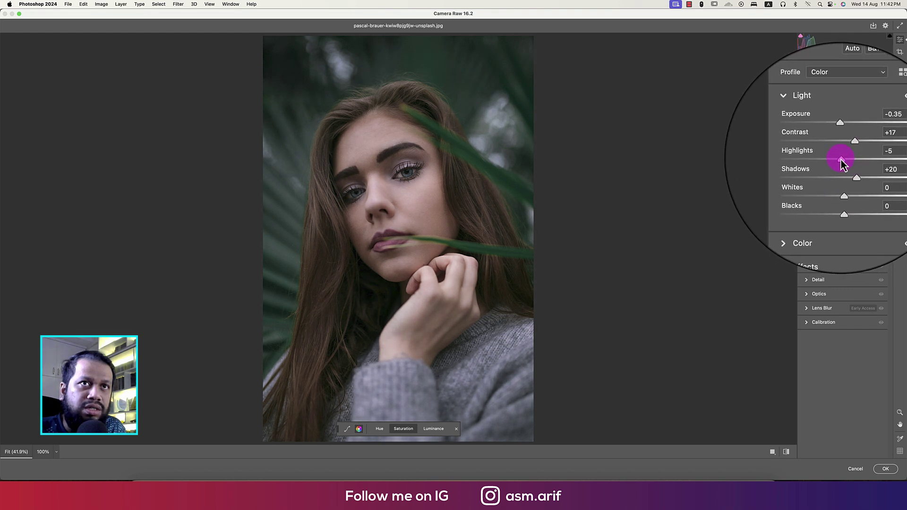
pyautogui.moveTo(844, 192); pyautogui.dragTo(836, 192)
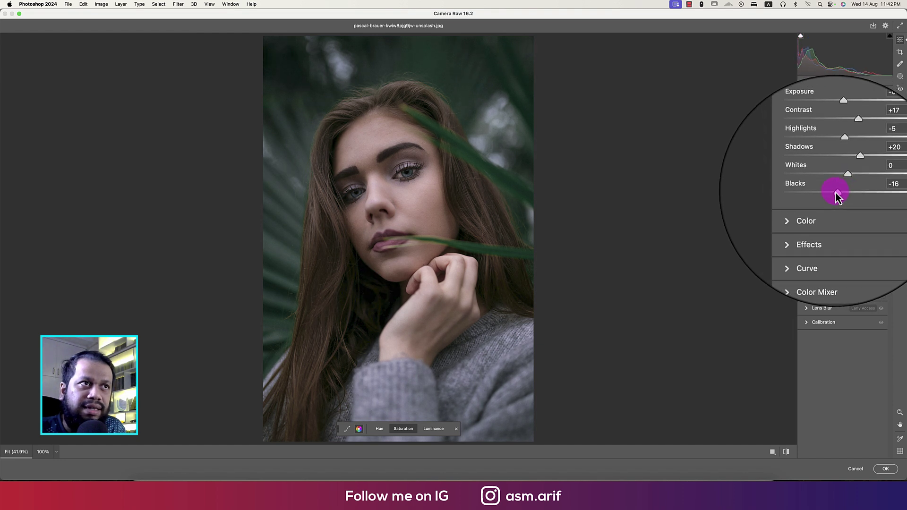
# Compare the edit with the original photo and expand the Color Grading panel.
pyautogui.click(787, 453)
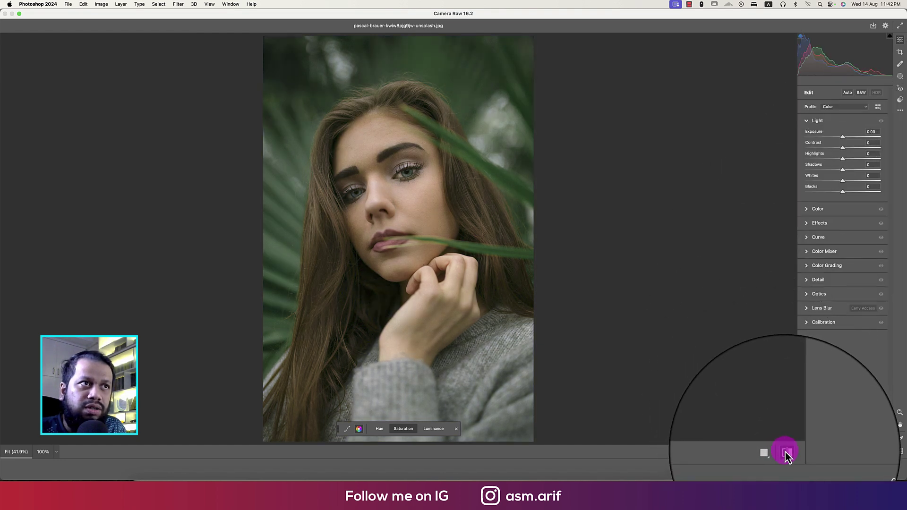
pyautogui.click(808, 269)
pyautogui.scroll(-3, 841, 293)
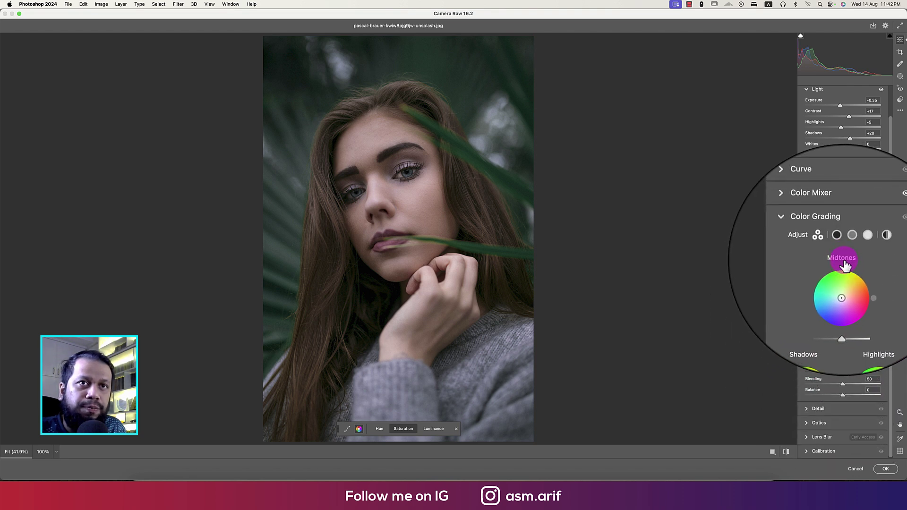
# Cycle through the Shadows, Highlights and Midtones grading wheels, settling on Midtones.
pyautogui.click(850, 247)
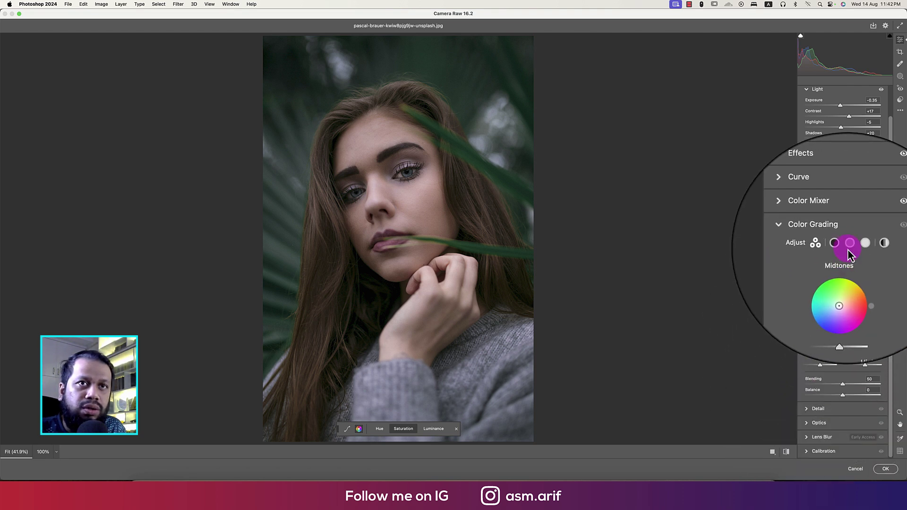
pyautogui.click(836, 245)
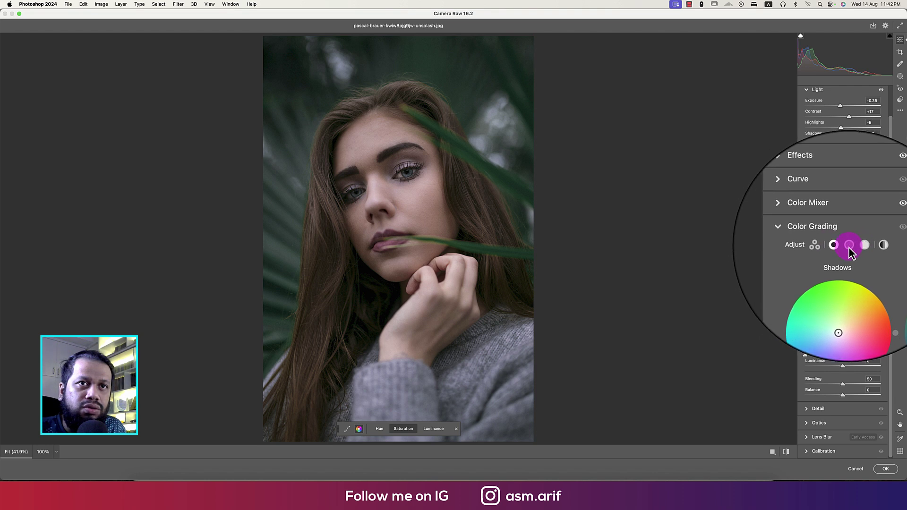
pyautogui.click(862, 246)
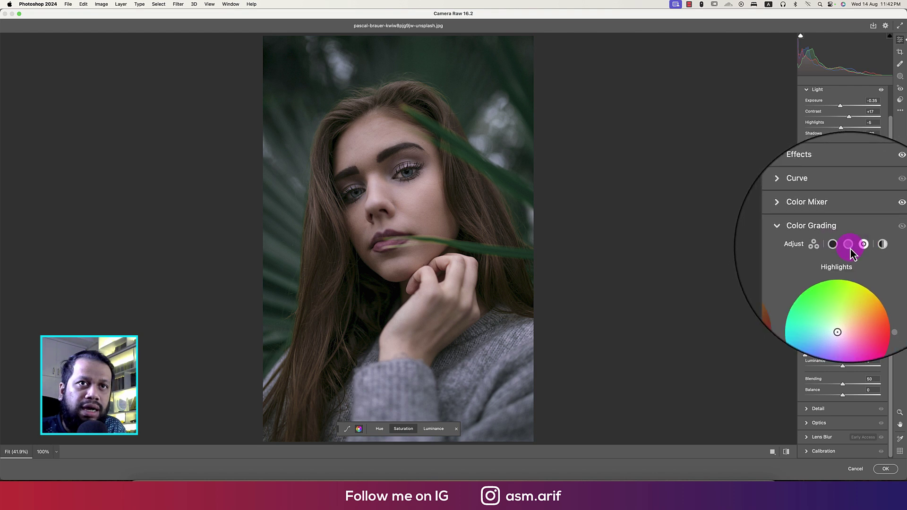
pyautogui.click(850, 247)
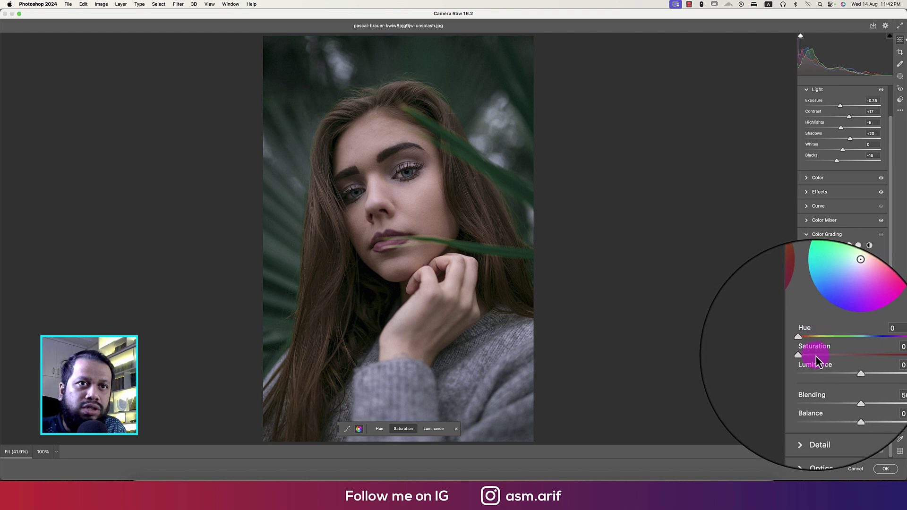
# Set Midtones Hue 199, Saturation 26, Blending 67 and Balance +12.
pyautogui.click(857, 354)
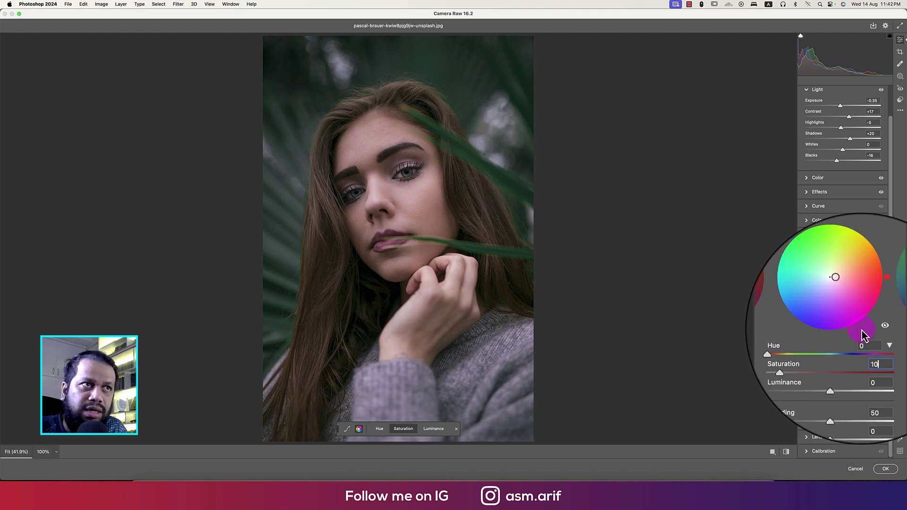
pyautogui.moveTo(811, 345); pyautogui.dragTo(850, 347)
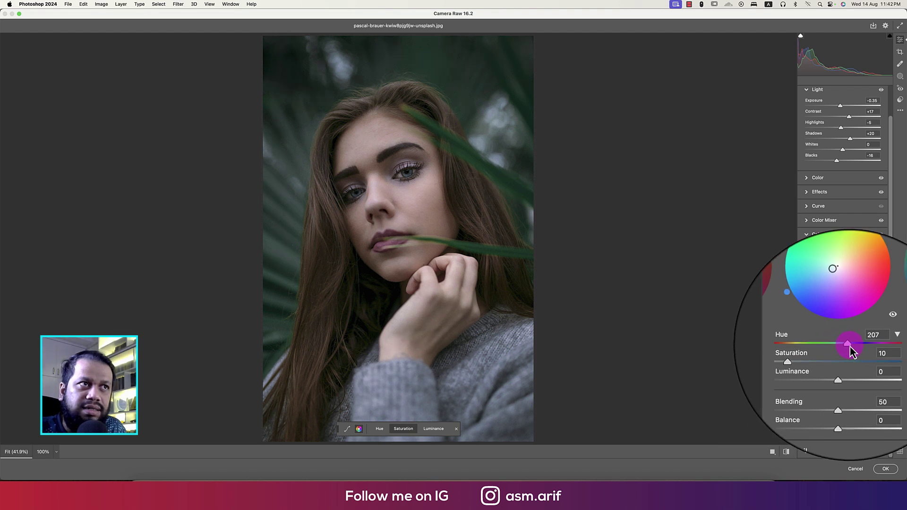
pyautogui.moveTo(815, 357); pyautogui.dragTo(825, 361)
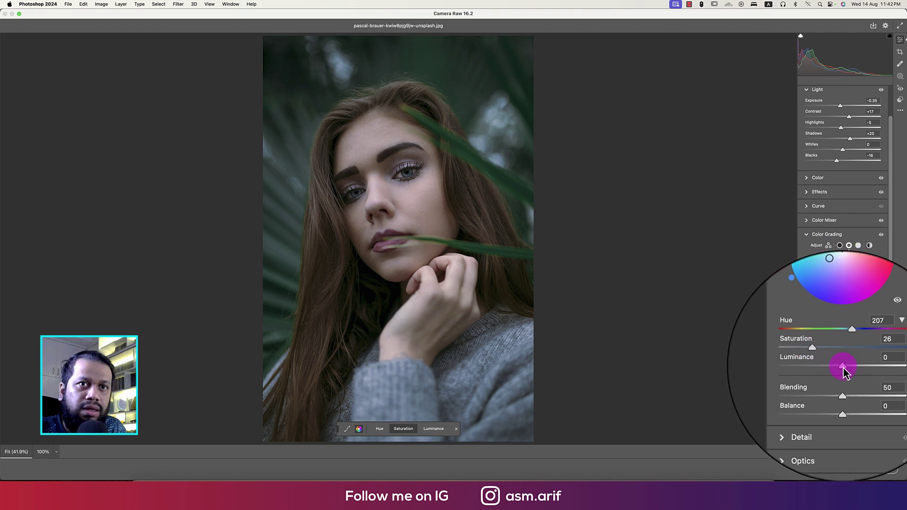
pyautogui.moveTo(845, 384); pyautogui.dragTo(857, 386)
pyautogui.moveTo(849, 345)
pyautogui.mouseDown()
pyautogui.moveTo(860, 345)
pyautogui.moveTo(846, 346)
pyautogui.mouseUp()
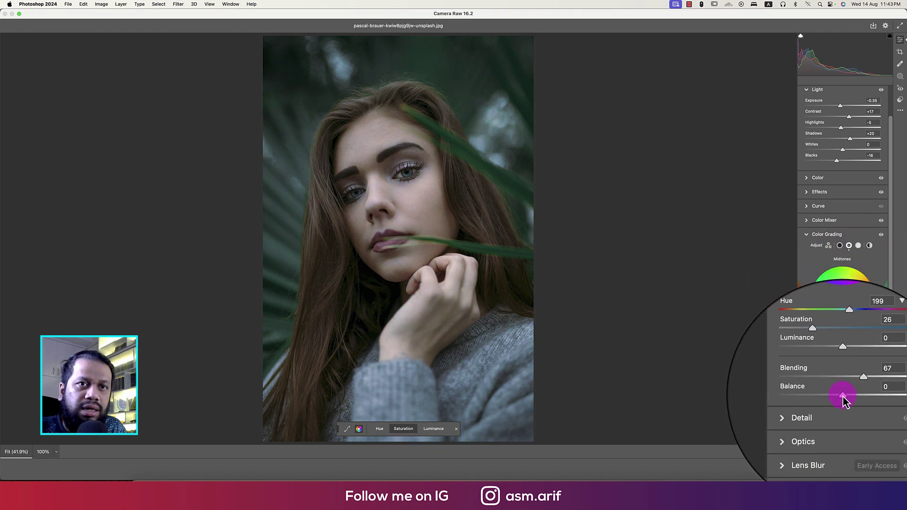
pyautogui.moveTo(843, 396); pyautogui.dragTo(847, 397)
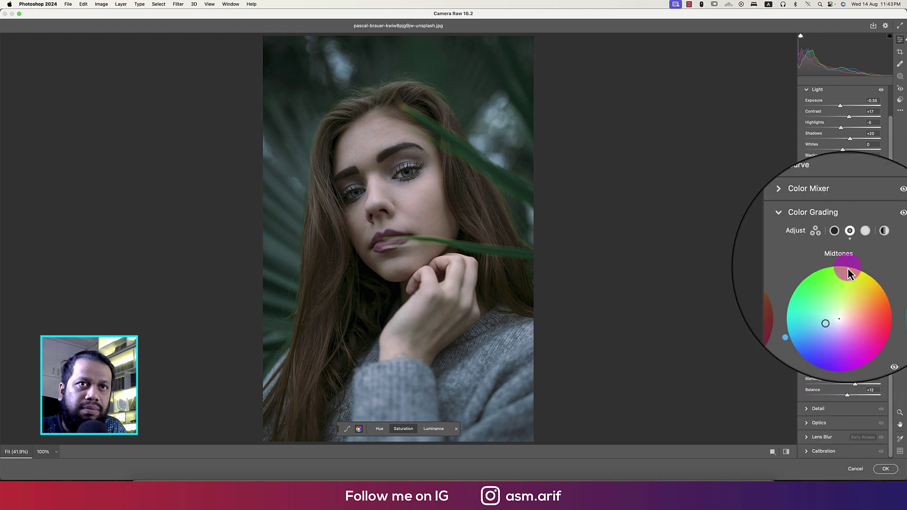
# Adjust the Shadows tint saturation and shift its hue toward green, comparing against the original.
pyautogui.click(841, 247)
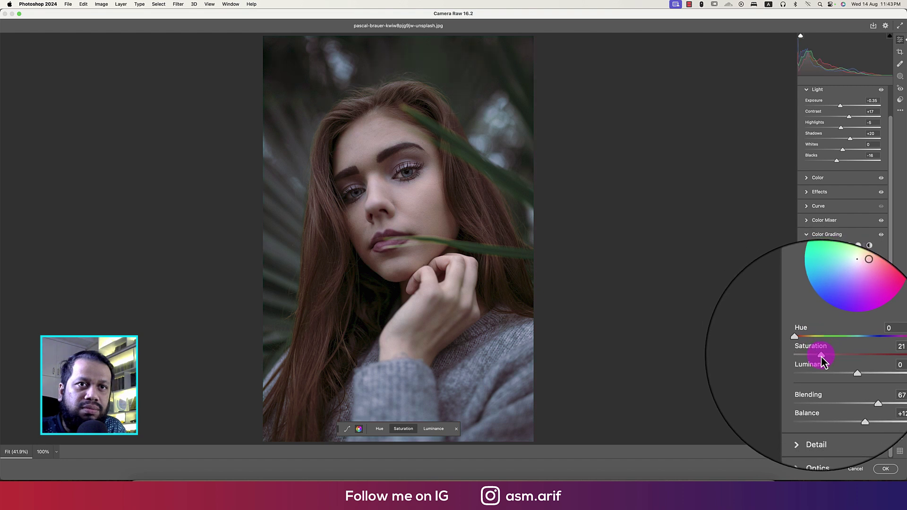
pyautogui.moveTo(822, 362)
pyautogui.mouseDown()
pyautogui.moveTo(804, 350)
pyautogui.moveTo(820, 355)
pyautogui.moveTo(816, 361)
pyautogui.mouseUp()
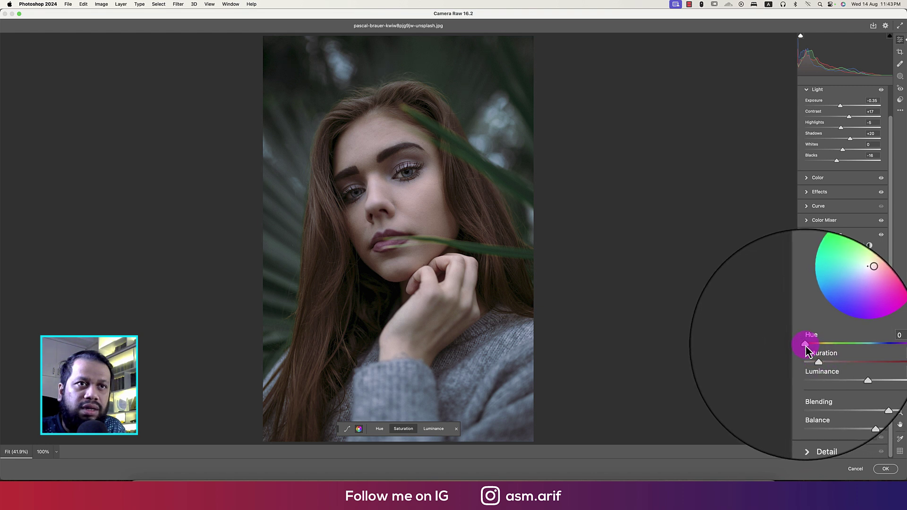
pyautogui.moveTo(807, 348); pyautogui.dragTo(871, 353)
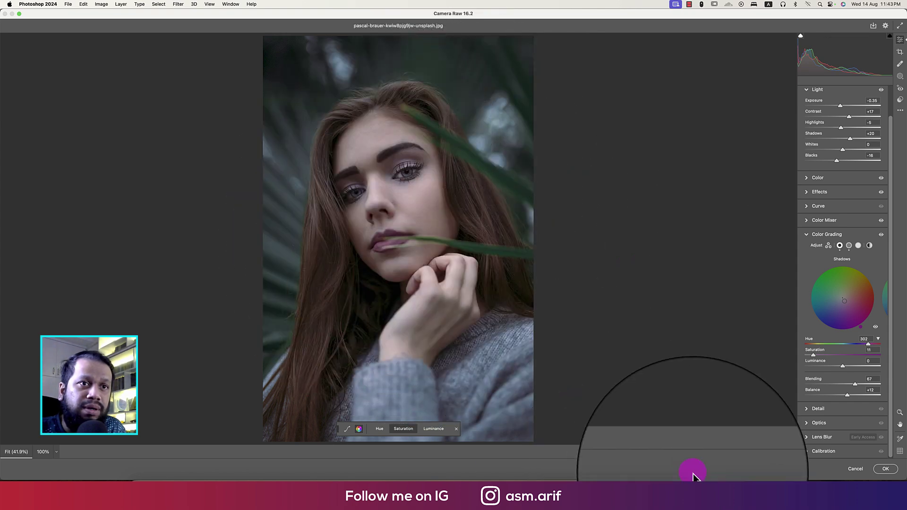
pyautogui.click(786, 452)
pyautogui.click(786, 452)
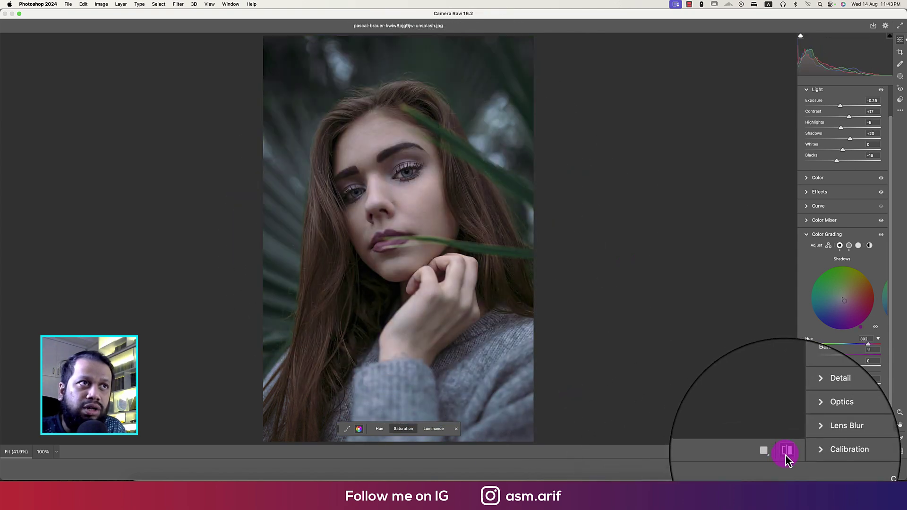
# Tint the Highlights faint green (Hue 126, Saturation 10) and collapse Color Grading.
pyautogui.click(859, 246)
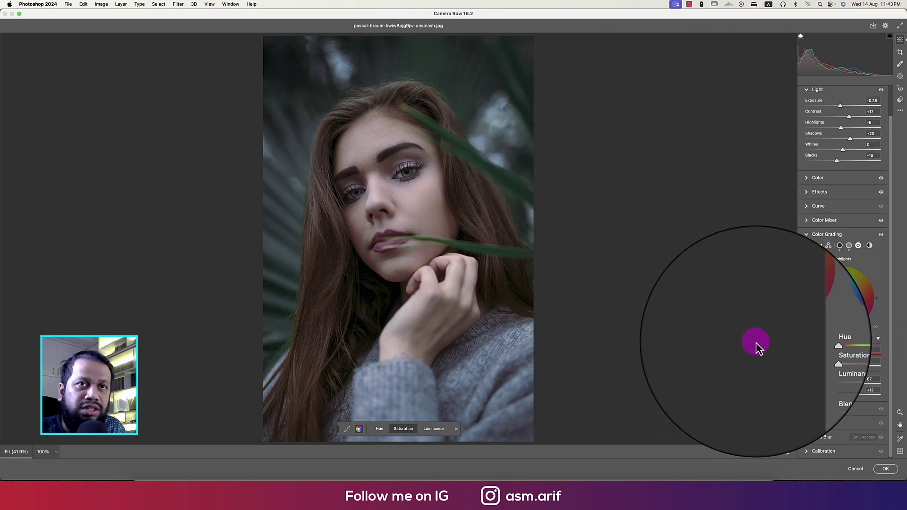
pyautogui.moveTo(812, 357); pyautogui.dragTo(835, 351)
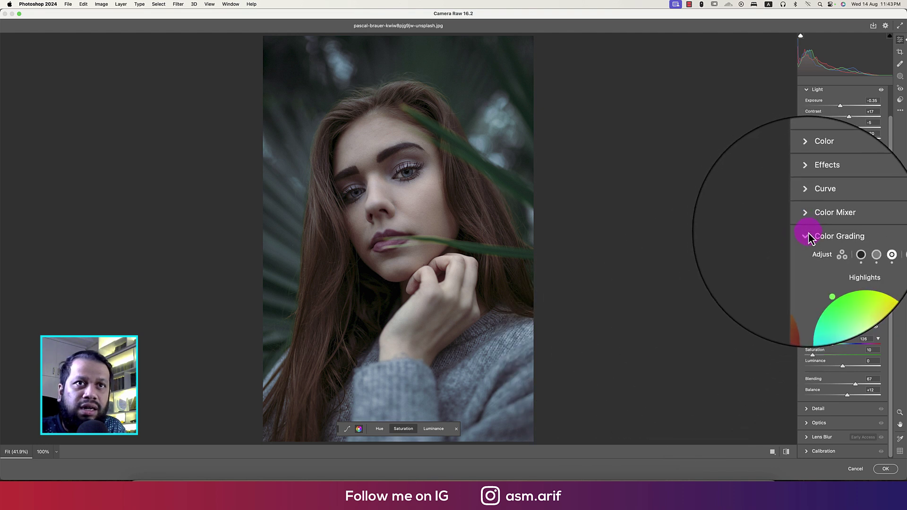
pyautogui.click(807, 235)
# Shift the palm-leaf green hues and boost saturation to Greens +74, Aquas +29, then compare with the original.
pyautogui.scroll(3, 809, 178)
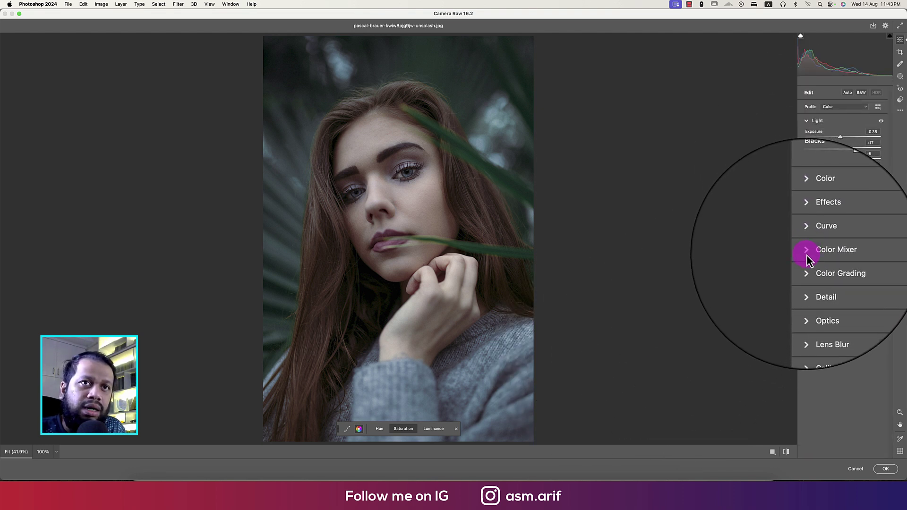
pyautogui.click(807, 256)
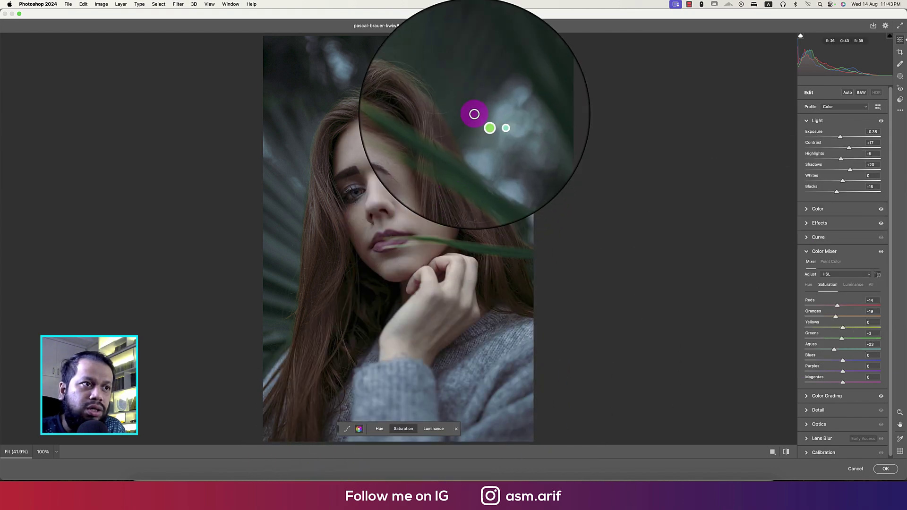
pyautogui.click(379, 428)
pyautogui.moveTo(454, 83); pyautogui.dragTo(481, 73)
pyautogui.click(404, 429)
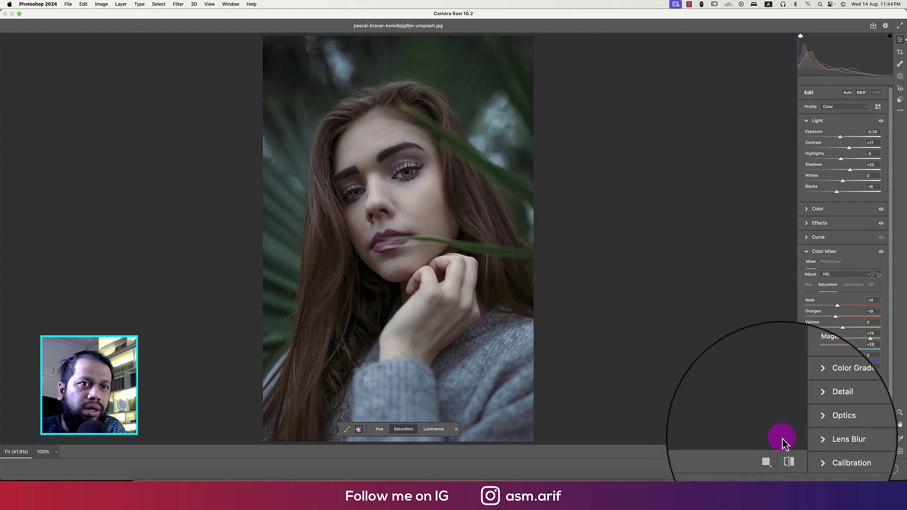
pyautogui.click(787, 452)
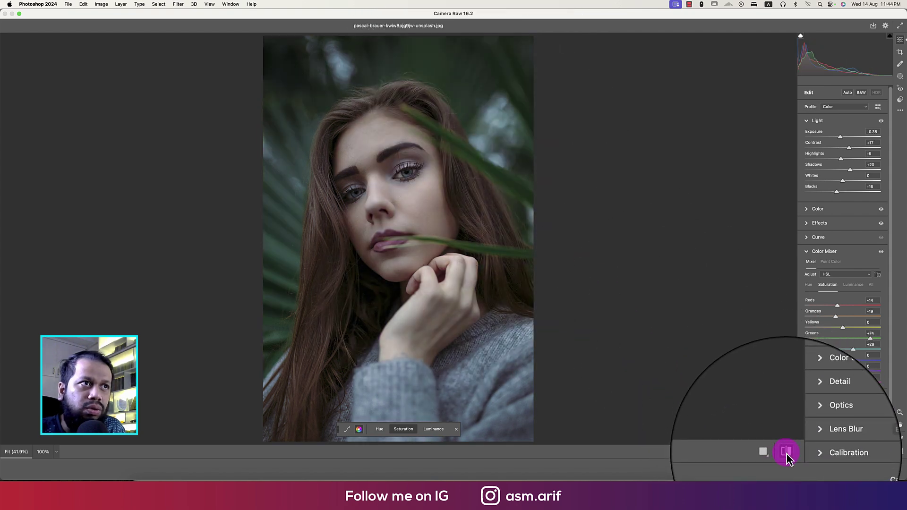
# Brighten and slightly desaturate the cheek skin tones with the Targeted Adjustment tool.
pyautogui.click(433, 428)
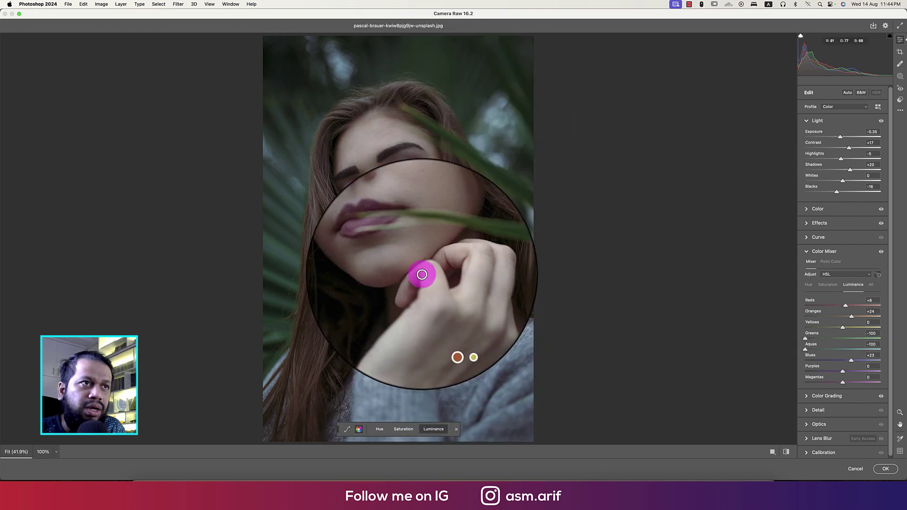
pyautogui.moveTo(429, 205)
pyautogui.mouseDown()
pyautogui.moveTo(421, 205)
pyautogui.moveTo(436, 206)
pyautogui.mouseUp()
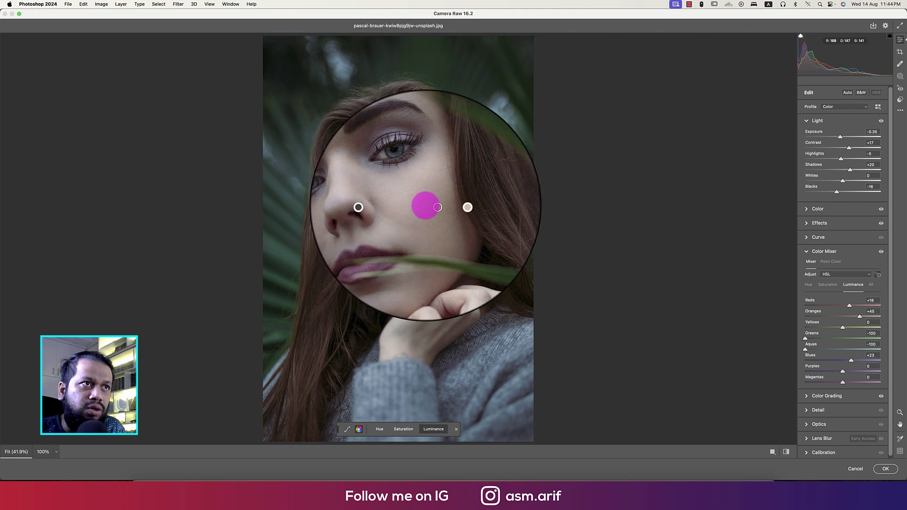
pyautogui.click(401, 429)
pyautogui.moveTo(411, 208); pyautogui.dragTo(402, 207)
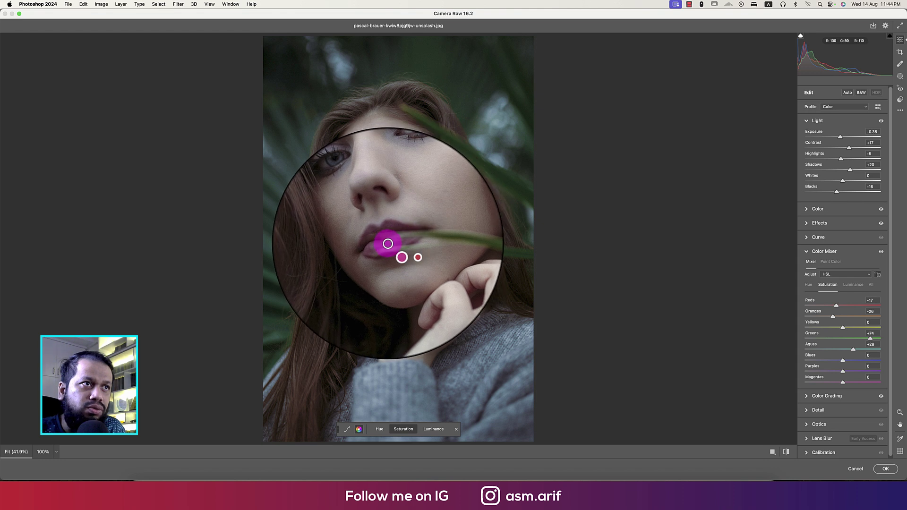
# Adjust lip saturation and brighten their reds and magentas, then preview the default settings.
pyautogui.moveTo(387, 241); pyautogui.dragTo(400, 244)
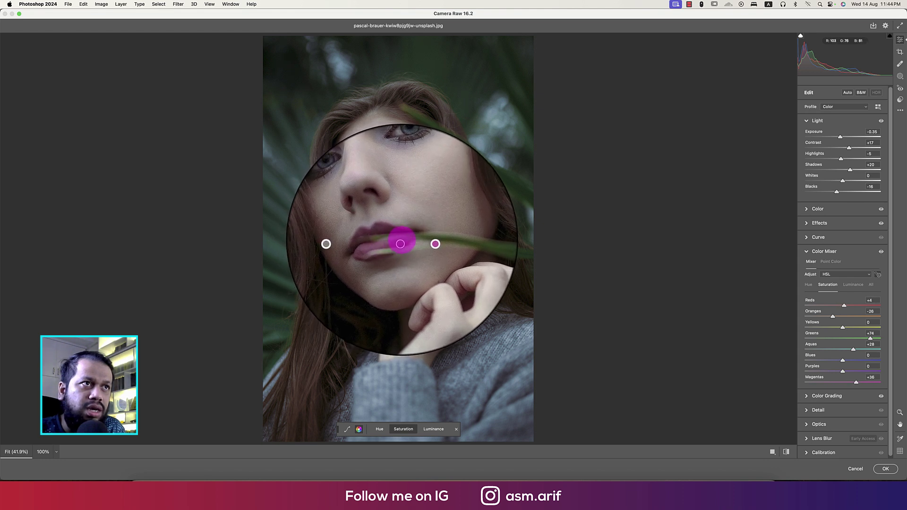
pyautogui.click(433, 429)
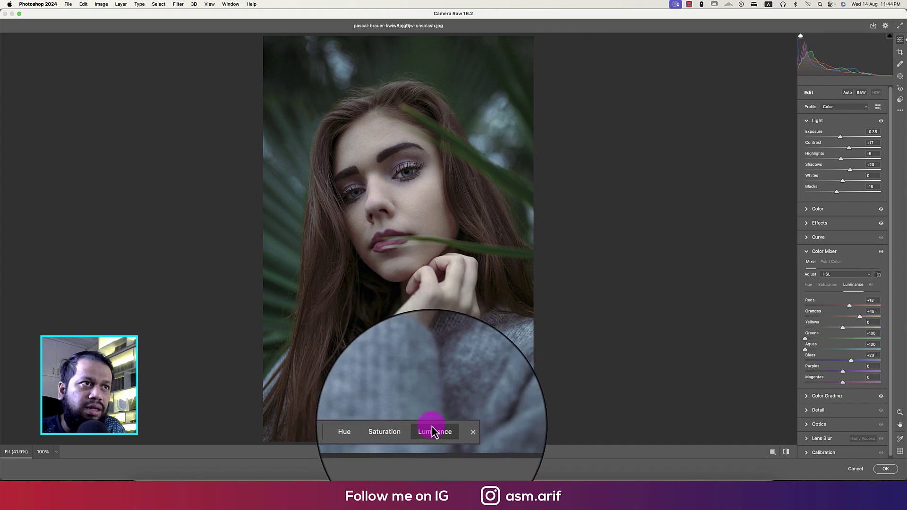
pyautogui.moveTo(388, 245); pyautogui.dragTo(394, 244)
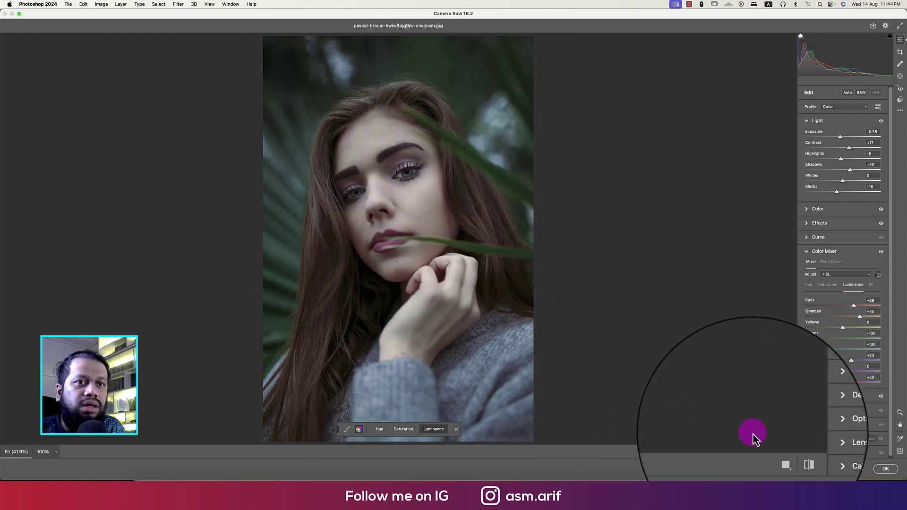
pyautogui.click(786, 453)
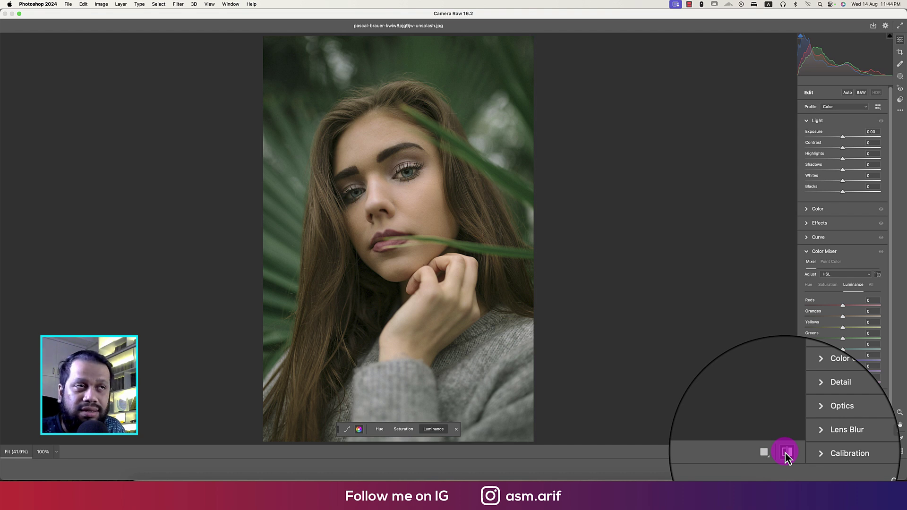
# Restore the edited settings and increase Effects grain to 28.
pyautogui.click(787, 454)
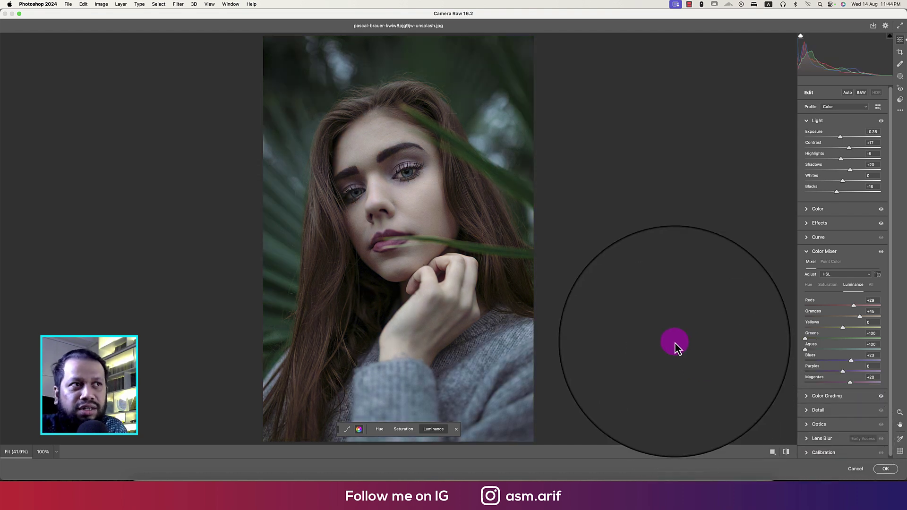
pyautogui.click(807, 124)
pyautogui.click(806, 148)
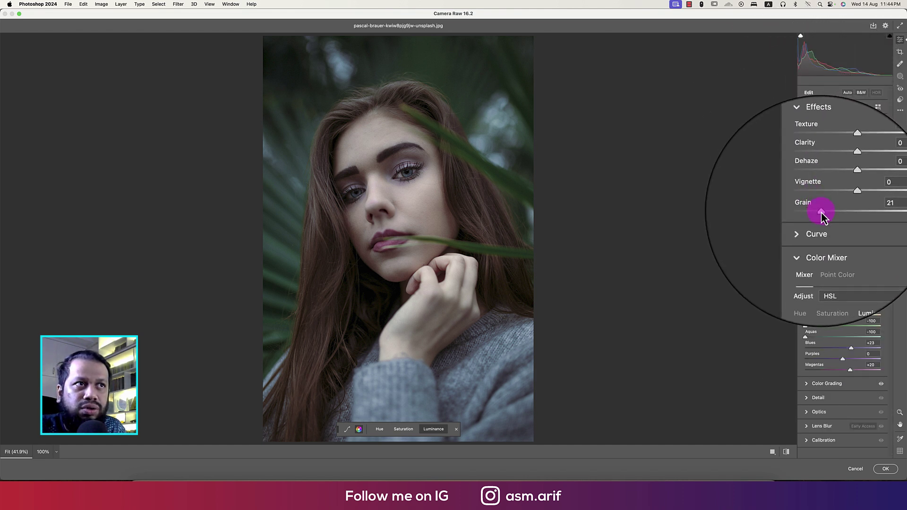
pyautogui.moveTo(821, 213); pyautogui.dragTo(826, 213)
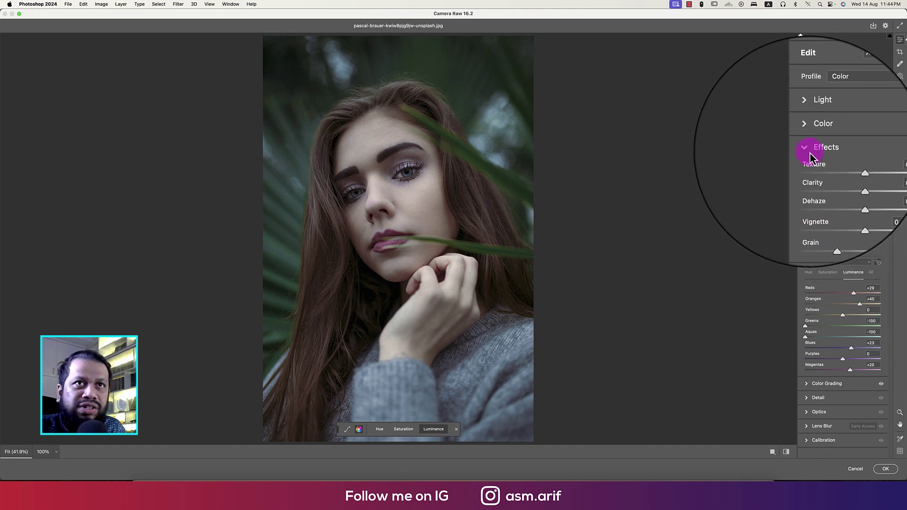
pyautogui.click(810, 146)
# Lower Color vibrance to -20 and select the Saturation field.
pyautogui.click(808, 137)
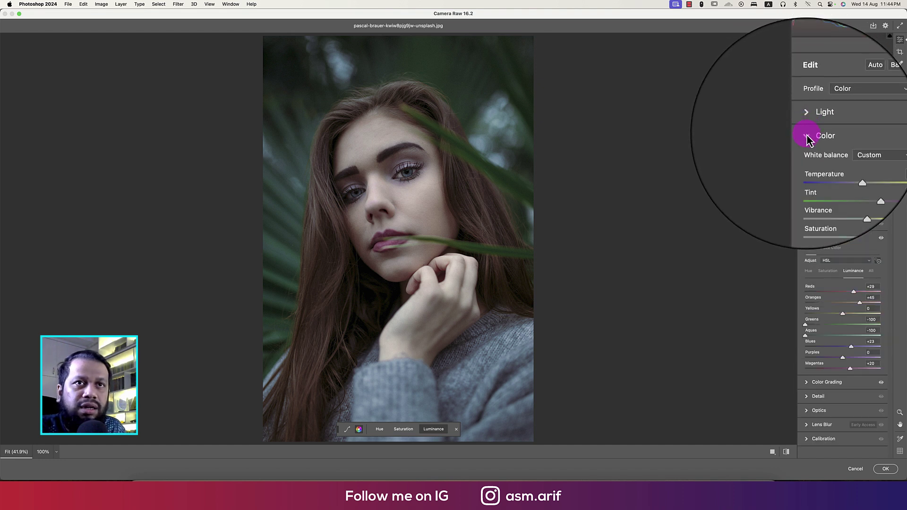
pyautogui.moveTo(842, 185); pyautogui.dragTo(837, 187)
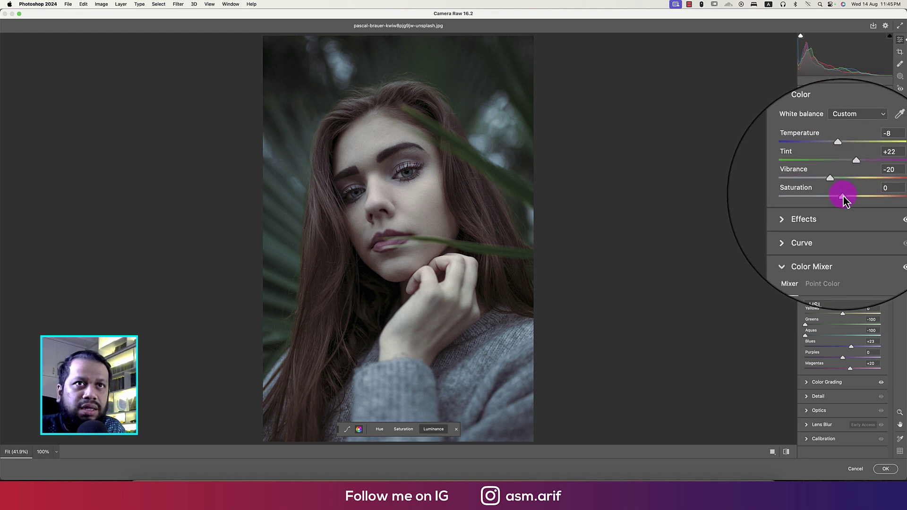
pyautogui.click(864, 191)
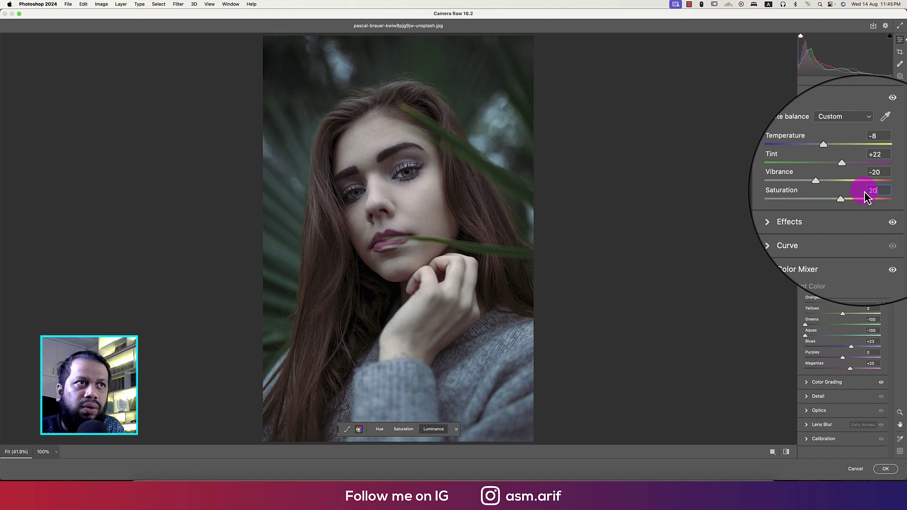
# Compare the graded portrait, Saturation at +20, against its default-settings original.
pyautogui.click(787, 452)
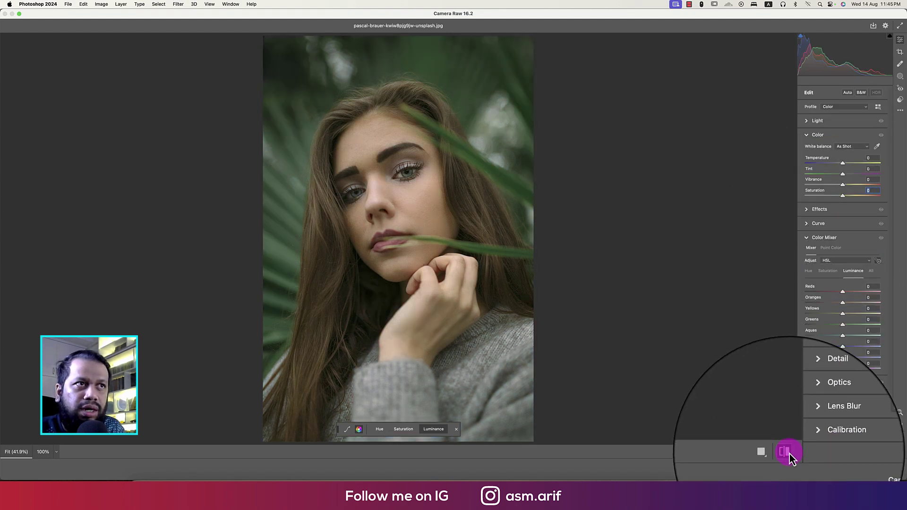
pyautogui.click(787, 452)
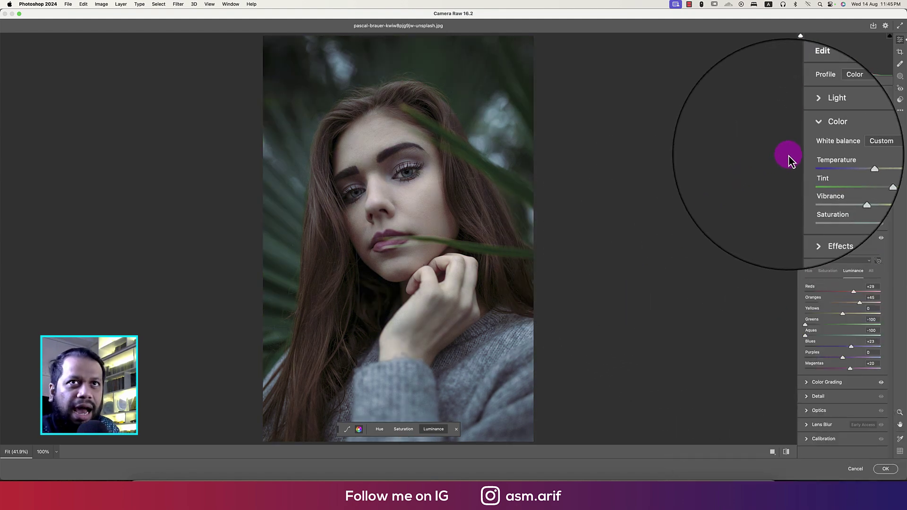